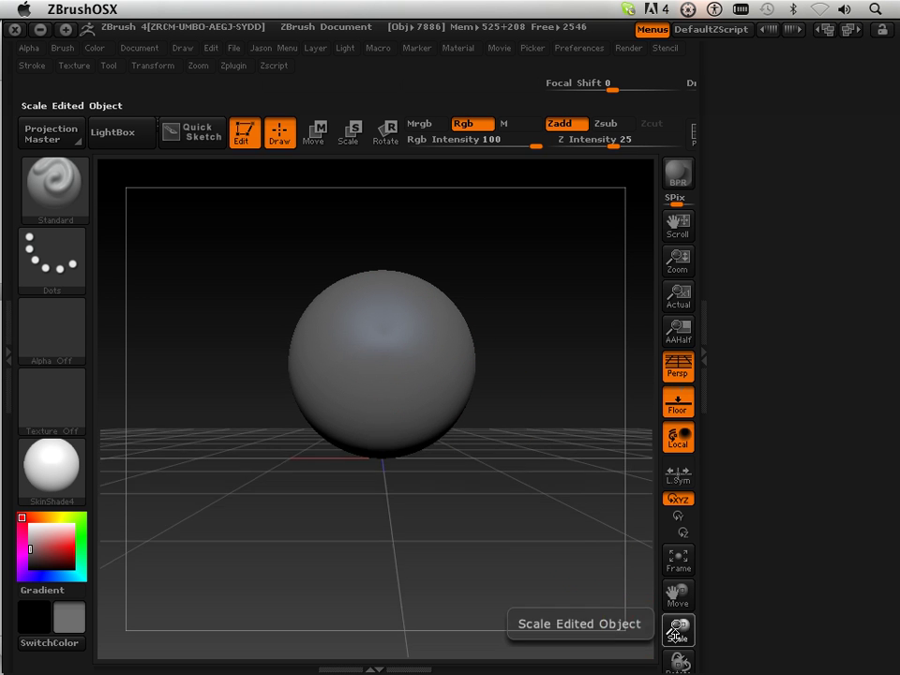
Step: Turn off perspective distortion and the floor grid for the sphere's view
mouse_move(539, 488)
left_mouse_down()
mouse_move(526, 518)
mouse_move(538, 513)
left_mouse_up()
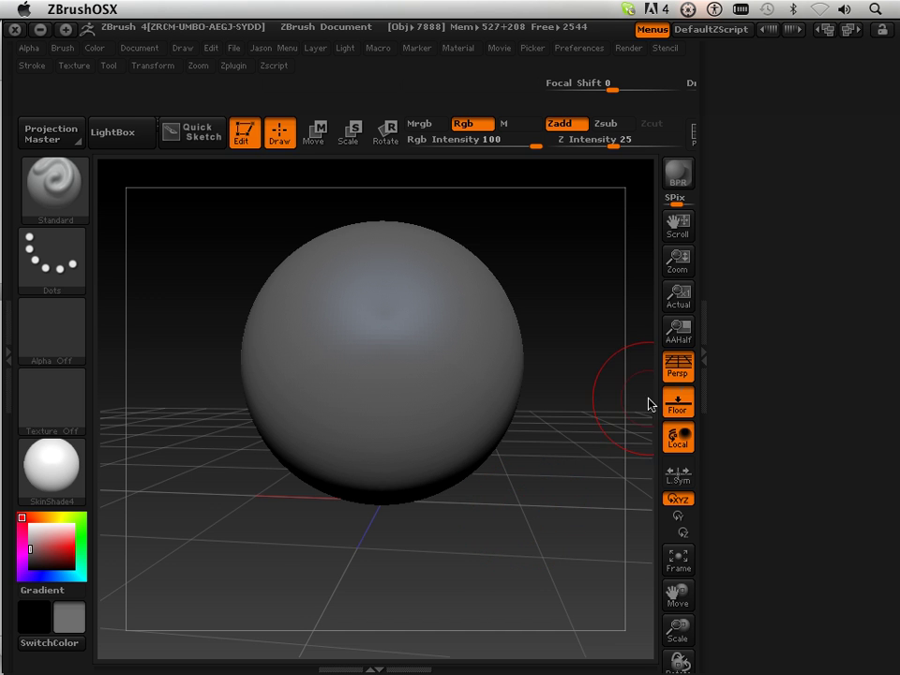
left_click(677, 366)
left_click(677, 402)
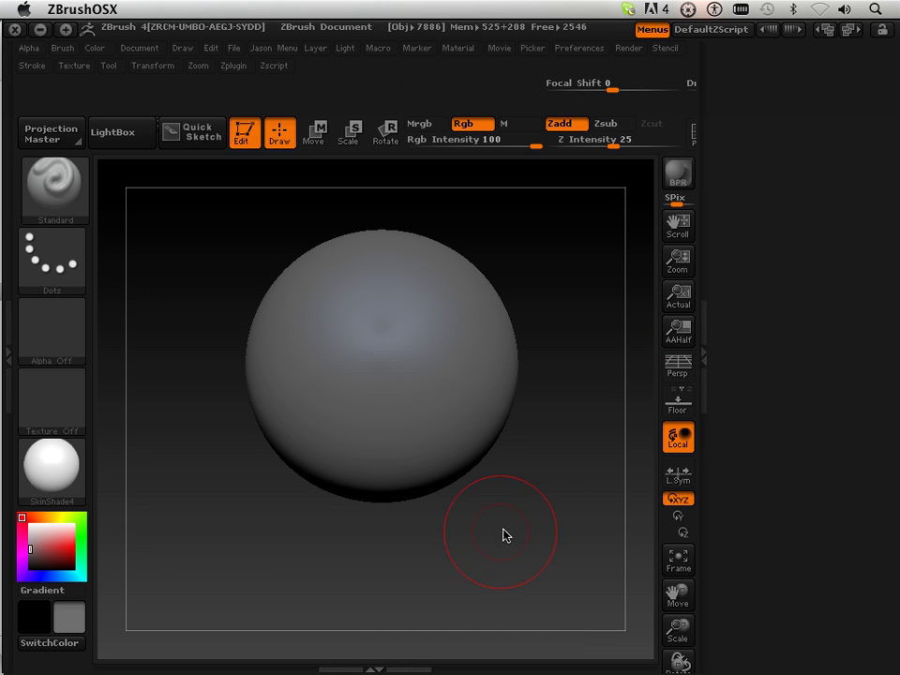
left_click_drag(670, 593, 664, 607)
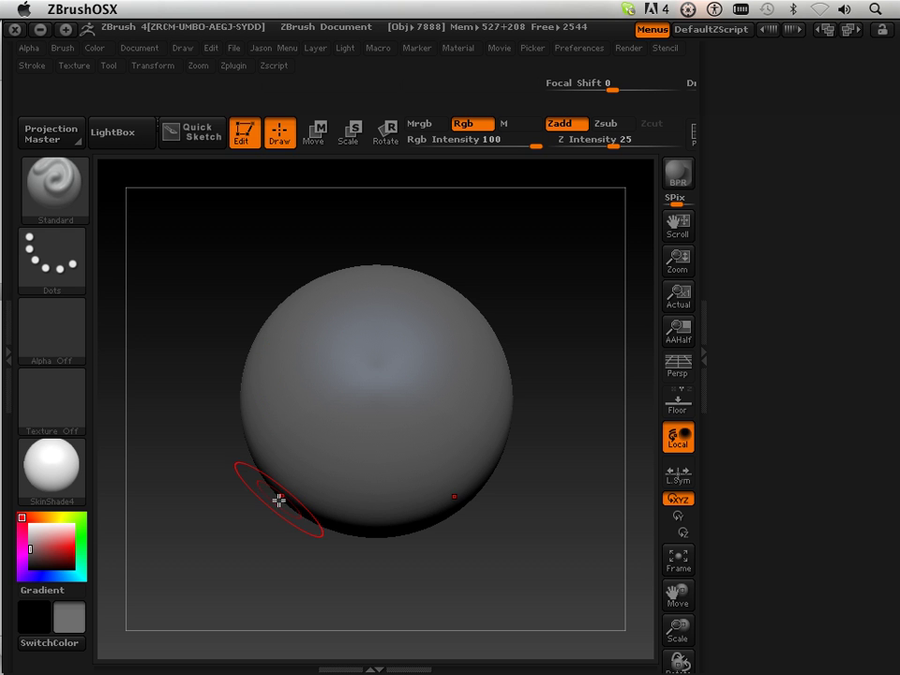
Step: Set MaskCurve as the active masking brush and accept the brush note
key("ctrl")
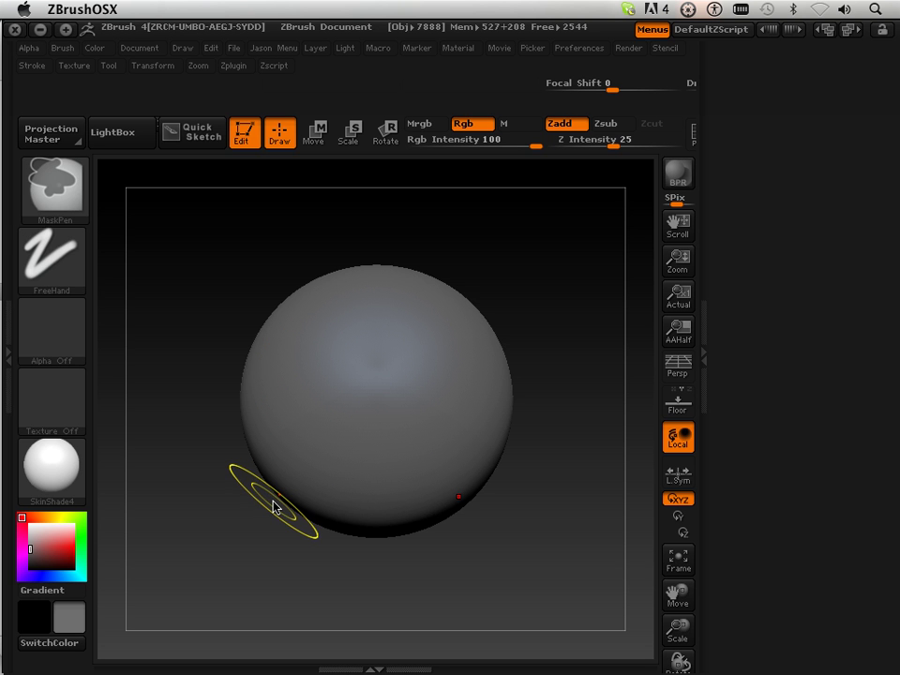
left_click(54, 190)
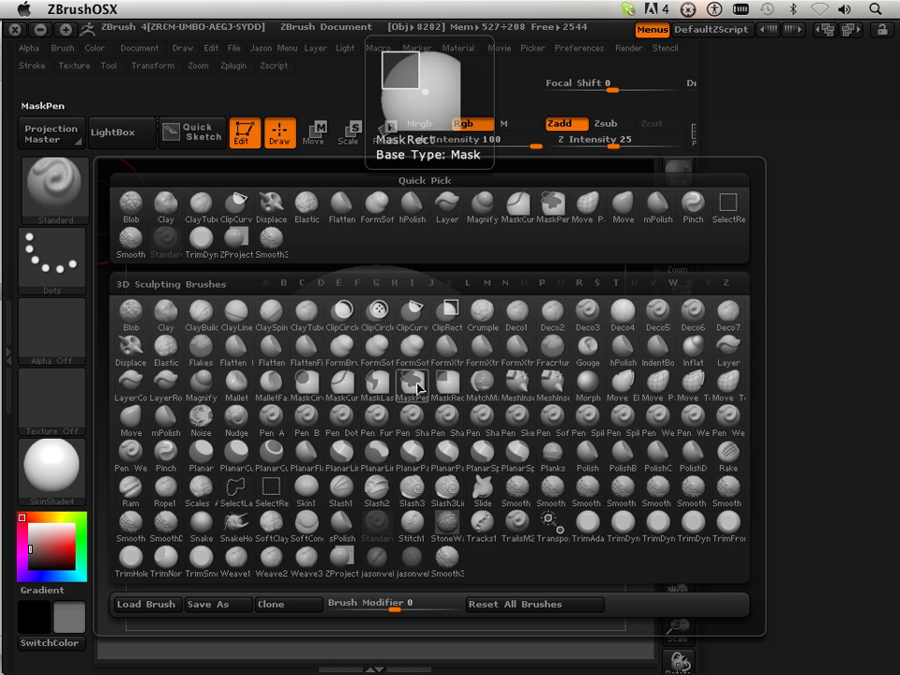
left_click(343, 393)
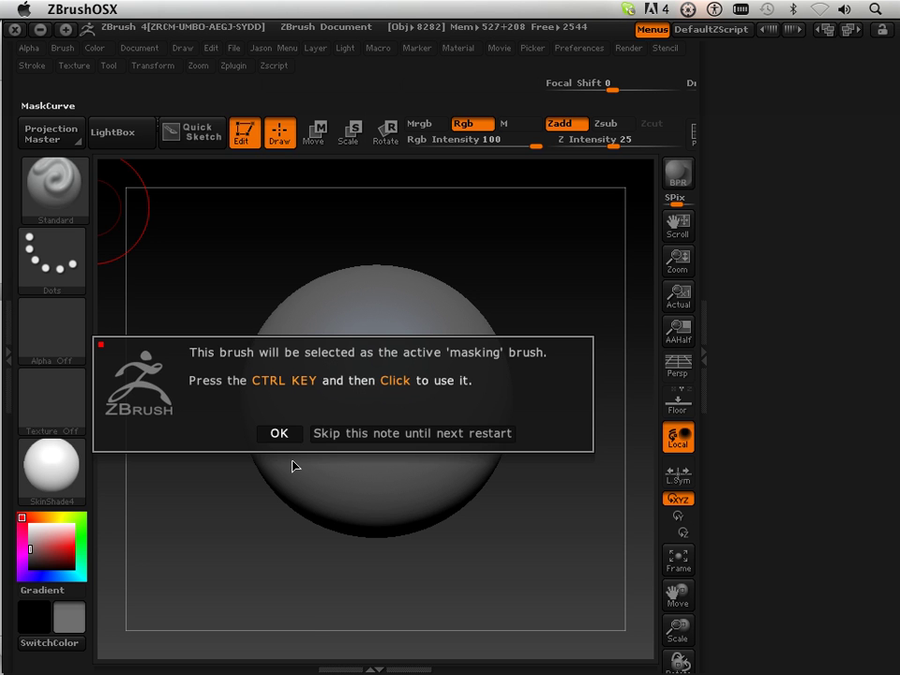
left_click(279, 434)
Step: Mask the two side caps of the sphere with a near-vertical mask curve and check the mask's edge
key("ctrl")
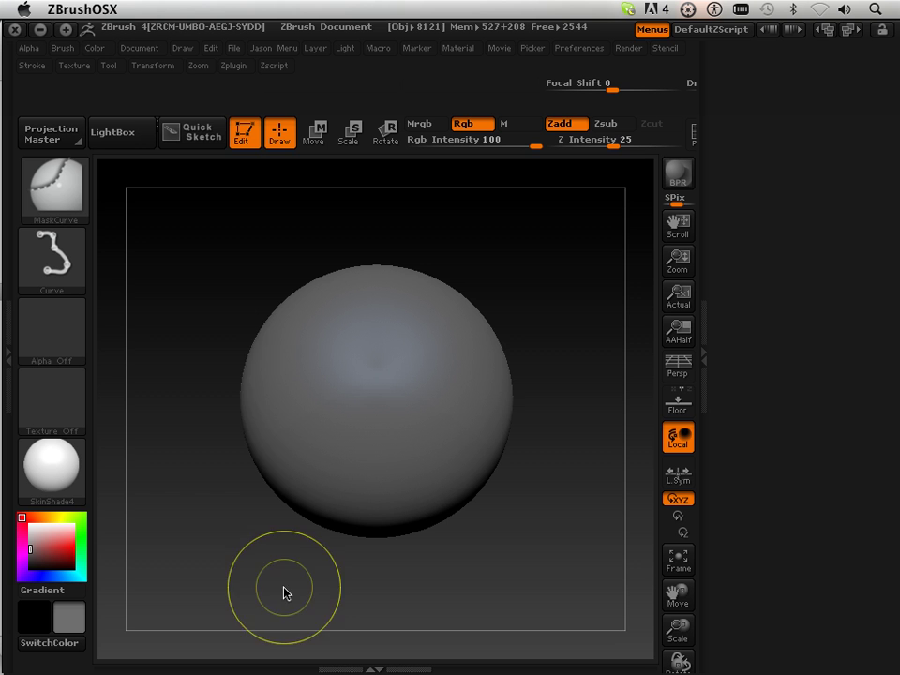
mouse_move(283, 592)
left_mouse_down("ctrl")
mouse_move(261, 357)
mouse_move(263, 235)
left_mouse_up("ctrl")
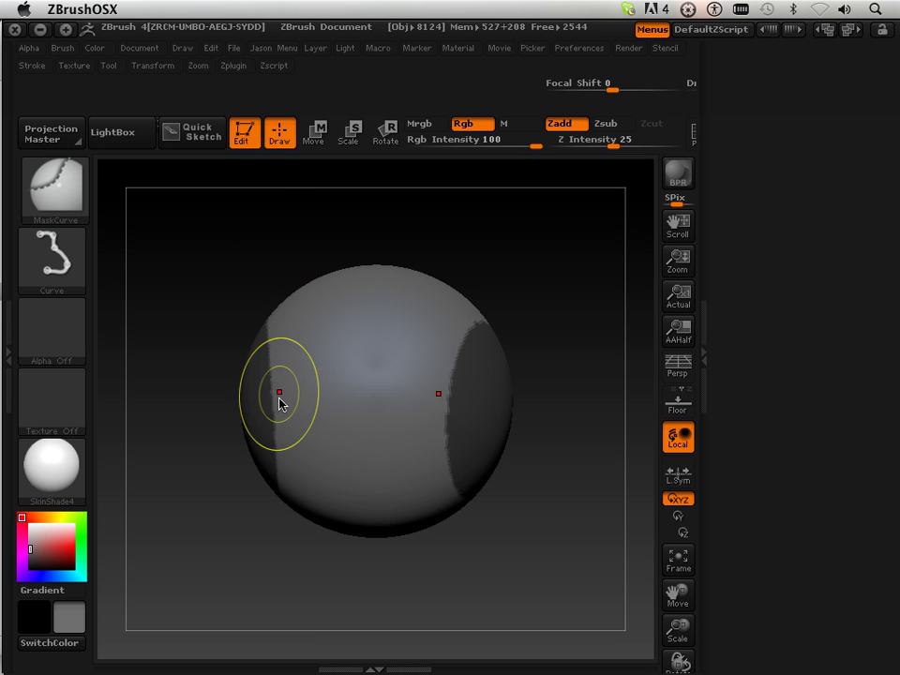
key("ctrl+z")
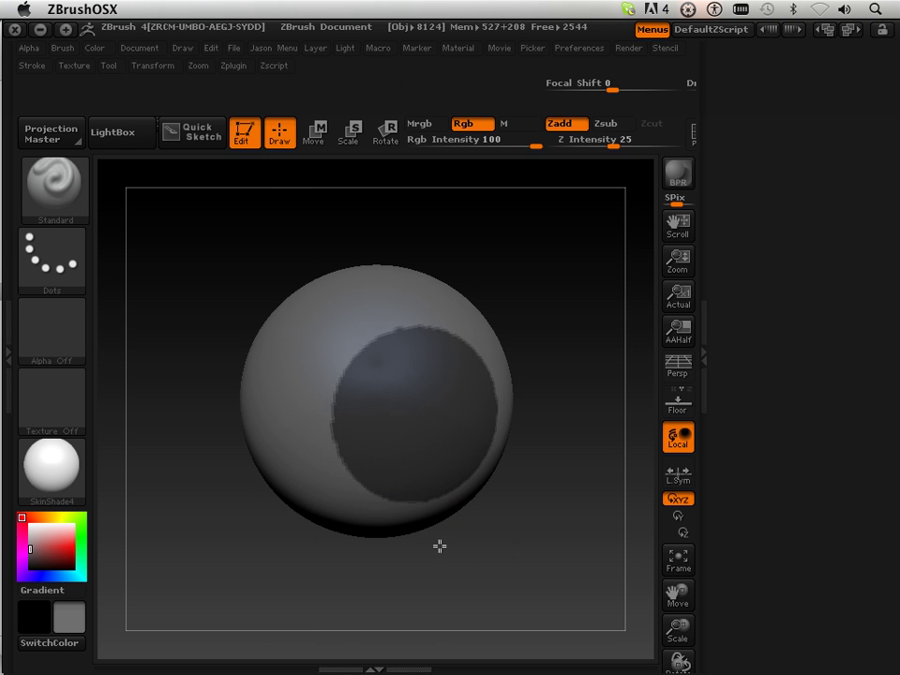
key("ctrl+z")
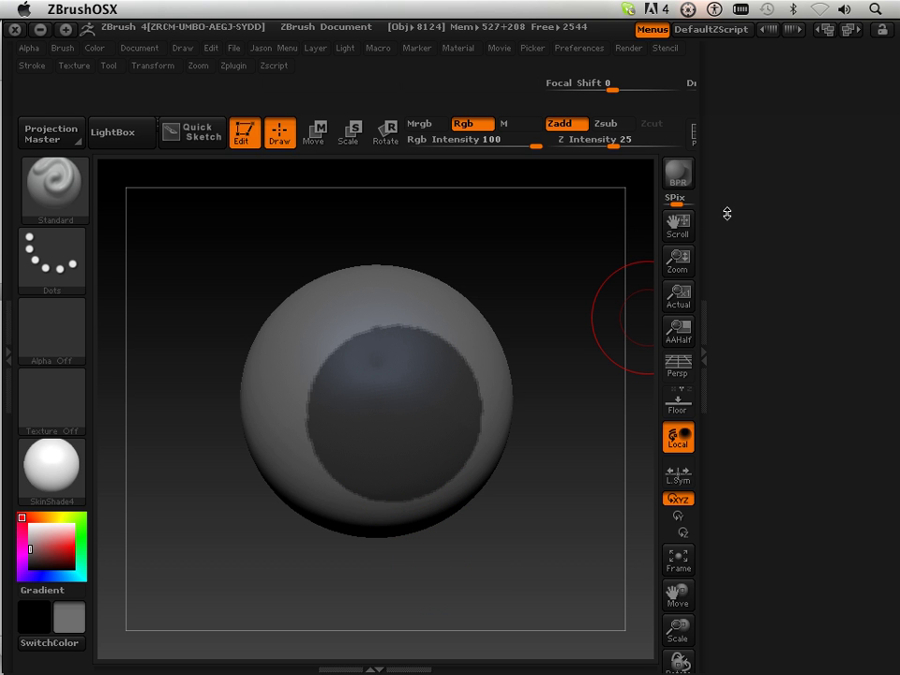
Step: Dock the Tool palette in the side tray and clear the sphere's mask
left_click(110, 66)
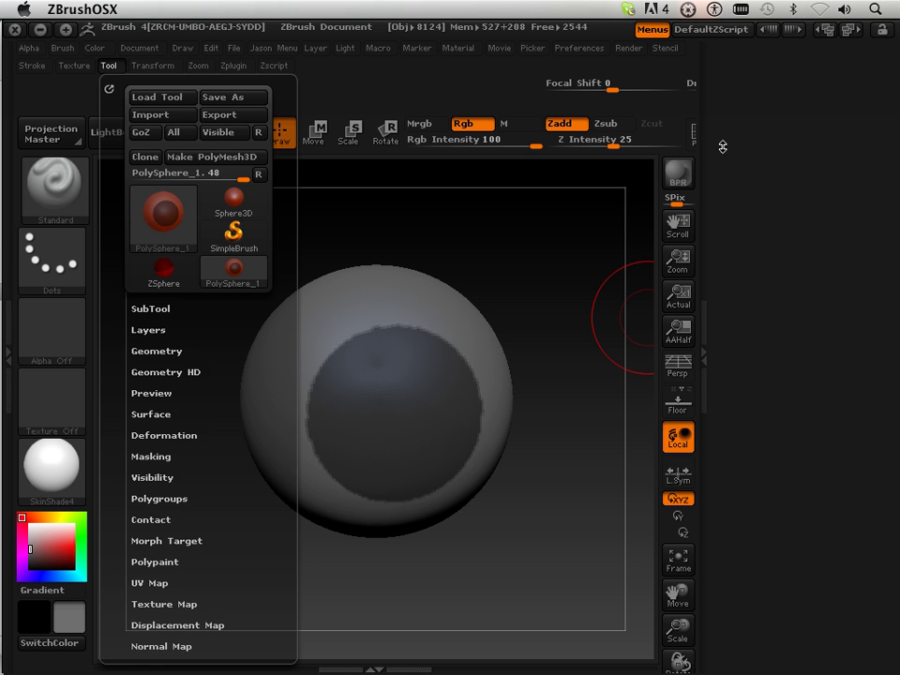
left_click(110, 65)
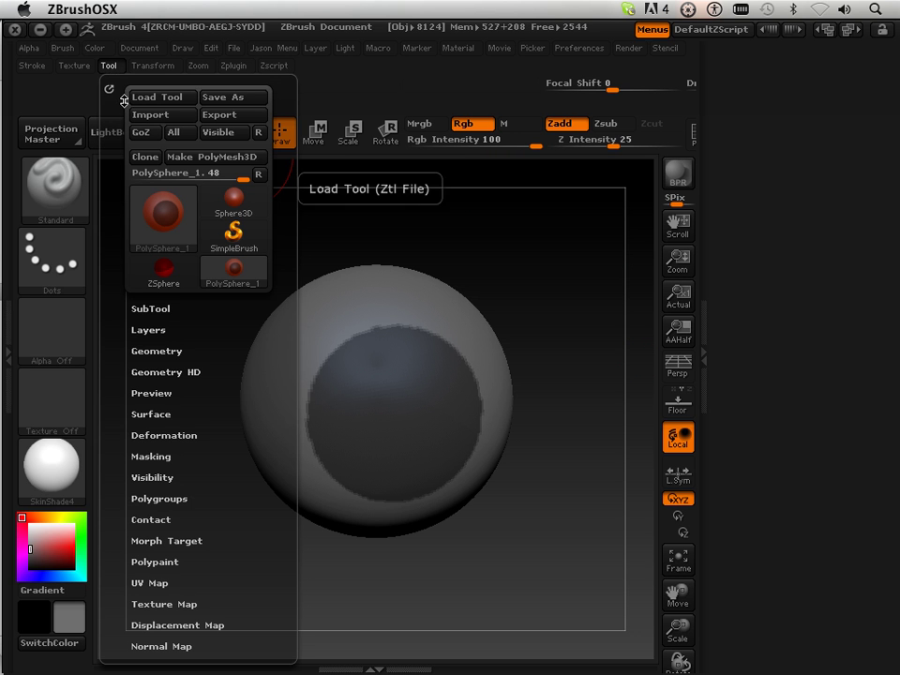
left_click_drag(123, 100, 750, 75)
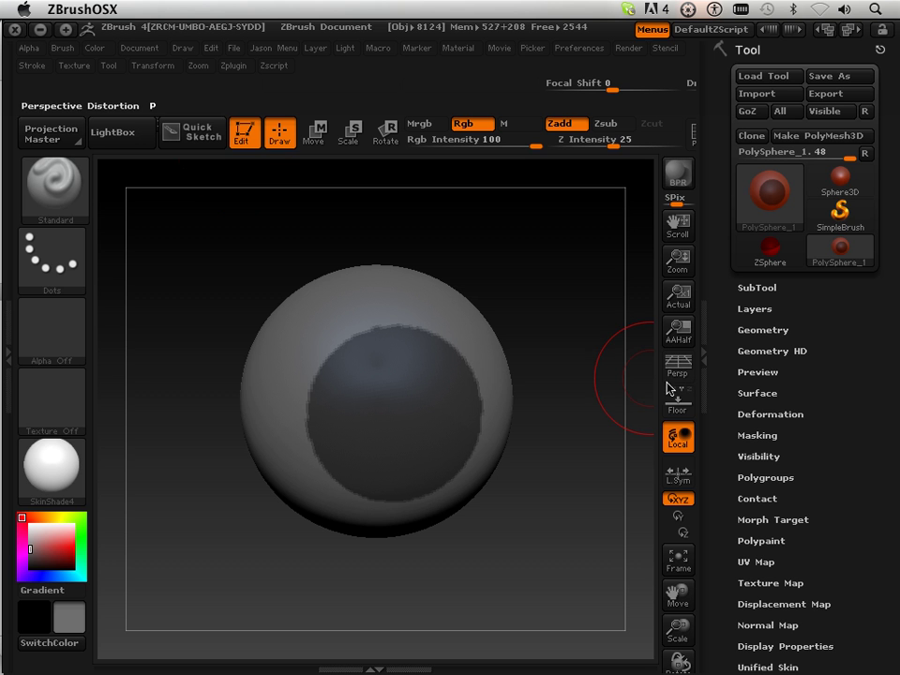
left_click(745, 434)
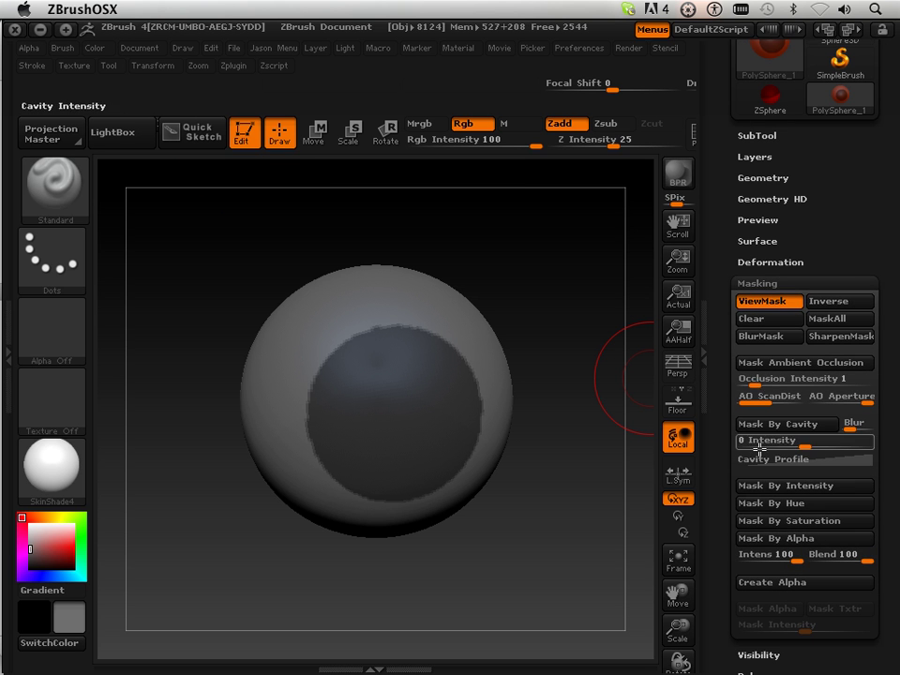
left_click(749, 319)
Step: Subdivide the sphere's geometry up to subdivision level 6
scroll(717, 251, "up", 2)
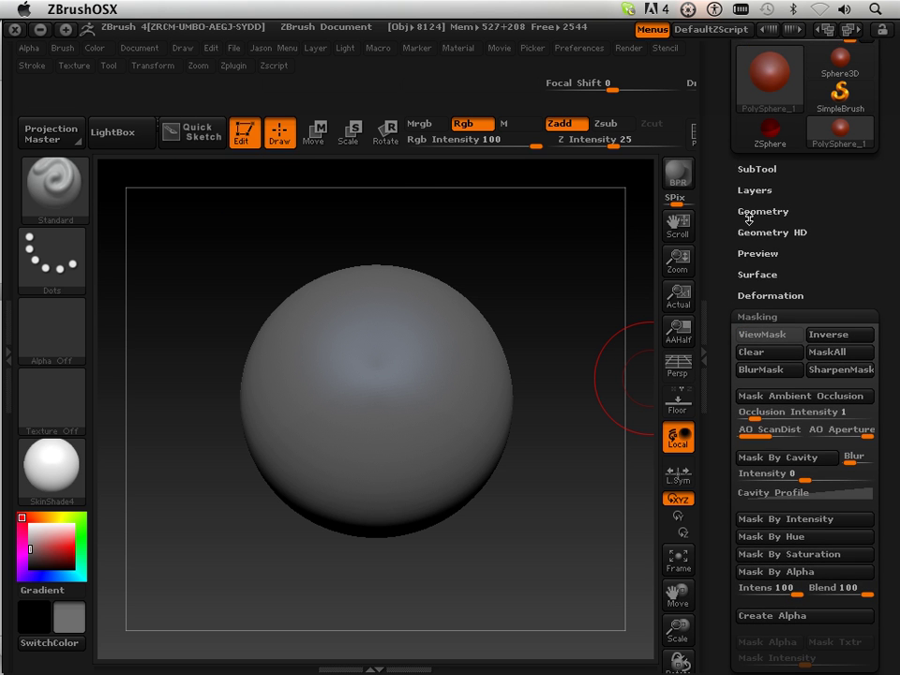
left_click(748, 216)
left_click(764, 298)
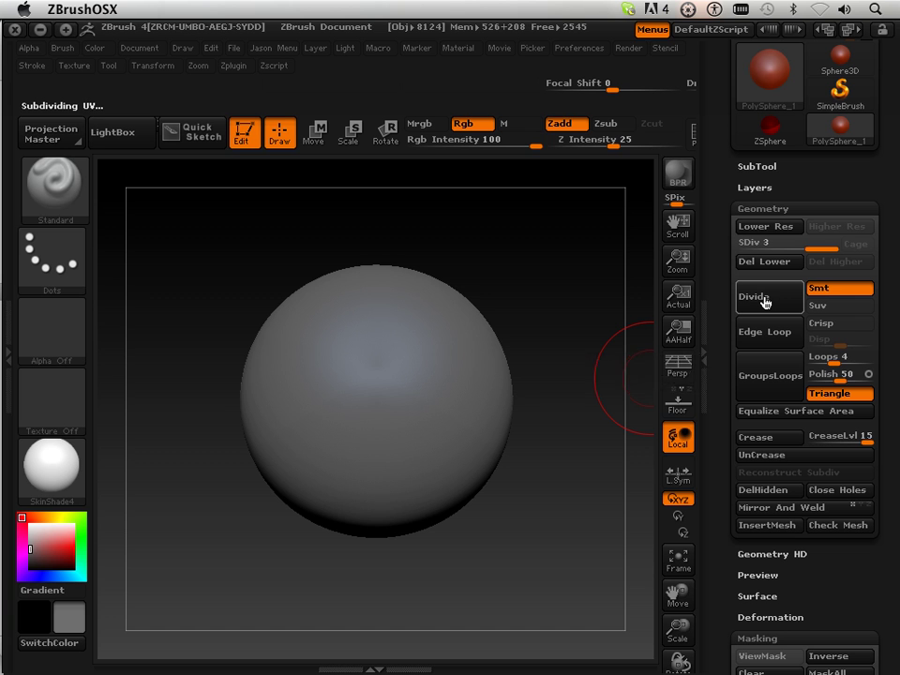
left_click(765, 302)
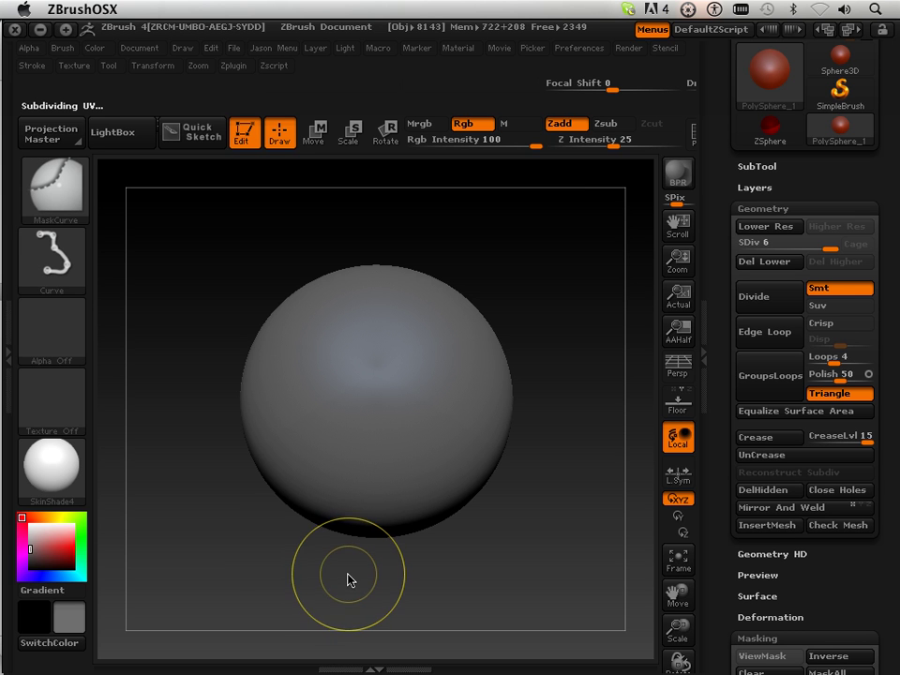
left_click_drag(283, 568, 256, 255, "ctrl")
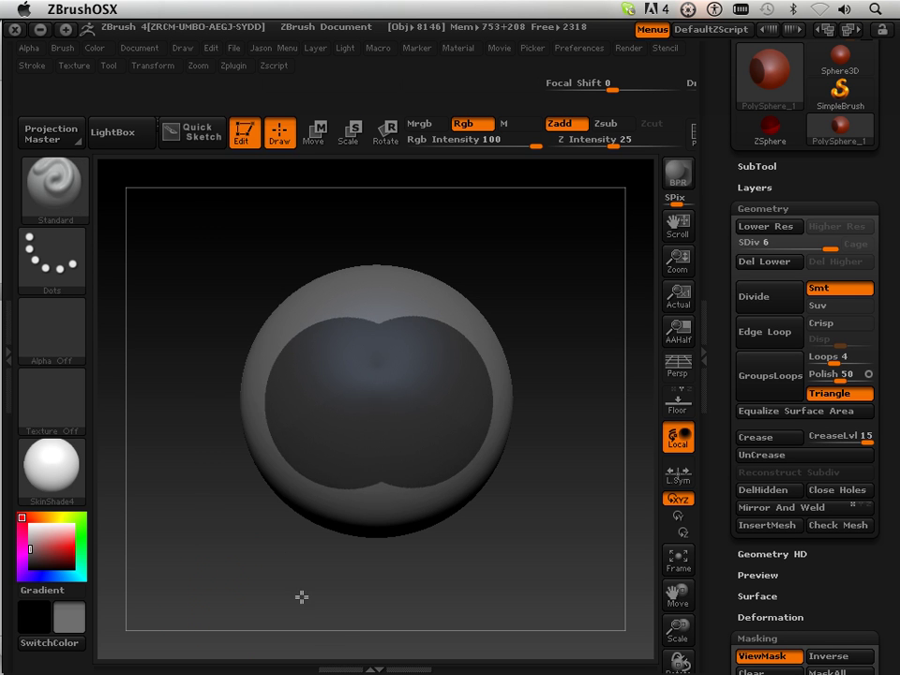
left_click_drag(301, 598, 301, 606, "ctrl")
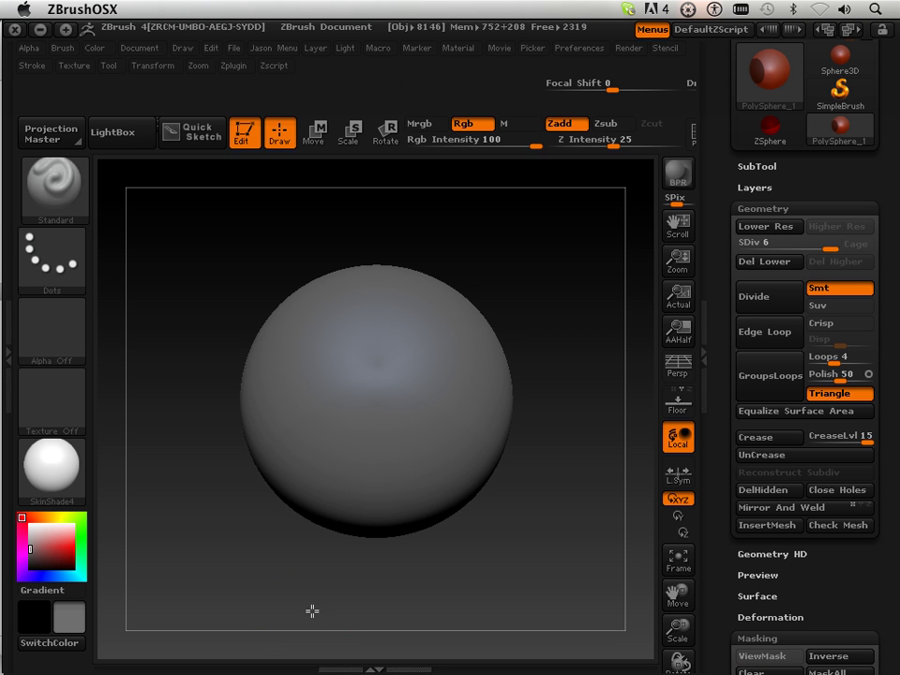
key("ctrl+shift")
left_click_drag(283, 535, 245, 322, "ctrl+shift")
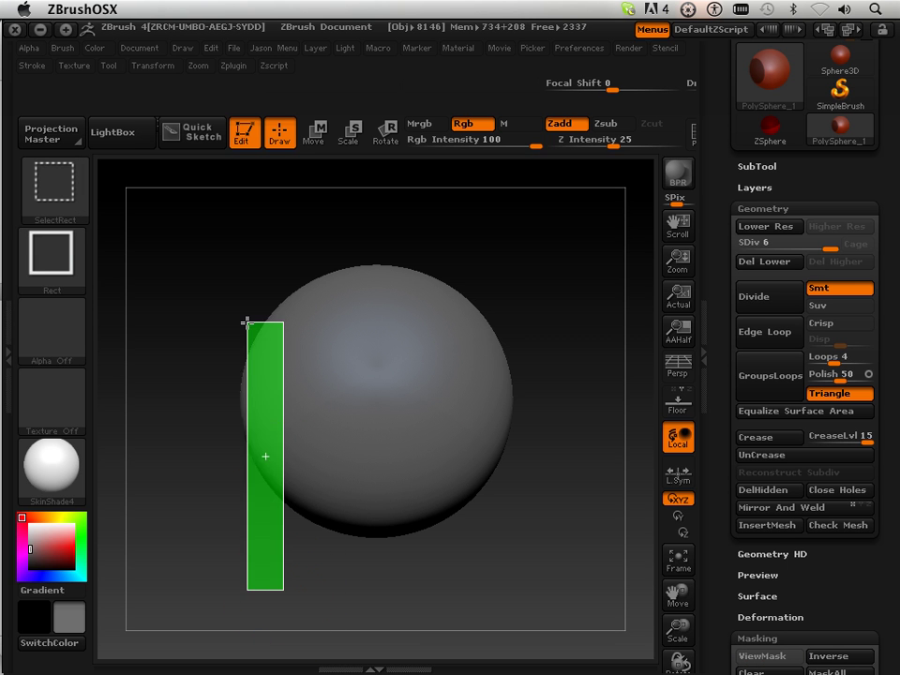
Step: Mask both side caps of the sphere with a near-vertical mask curve and invert the mask
left_click_drag(296, 622, 276, 225, "ctrl")
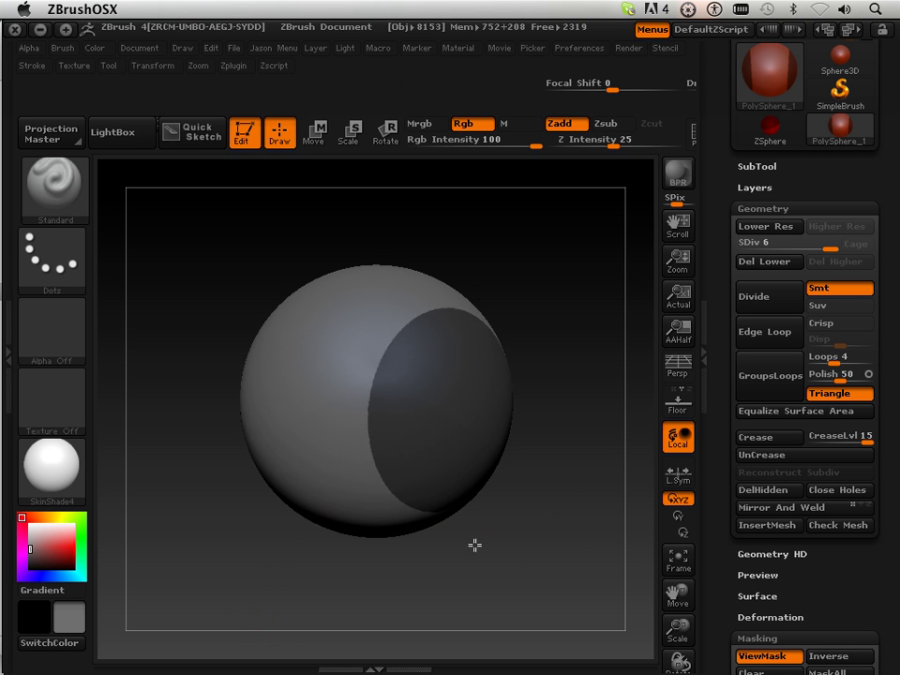
left_click_drag(506, 531, 527, 531, "shift")
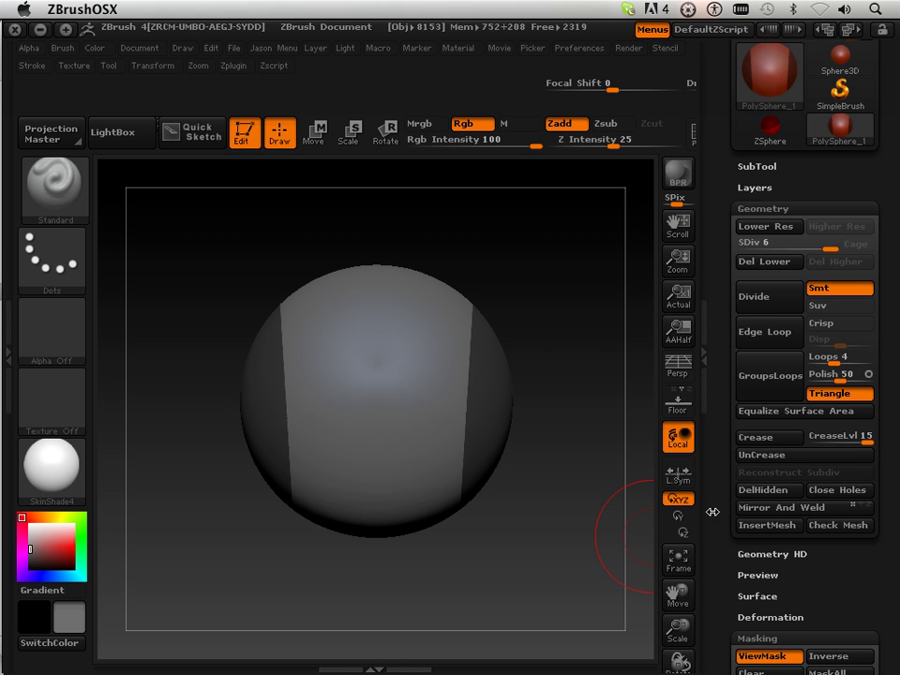
scroll(811, 459, "down", 5)
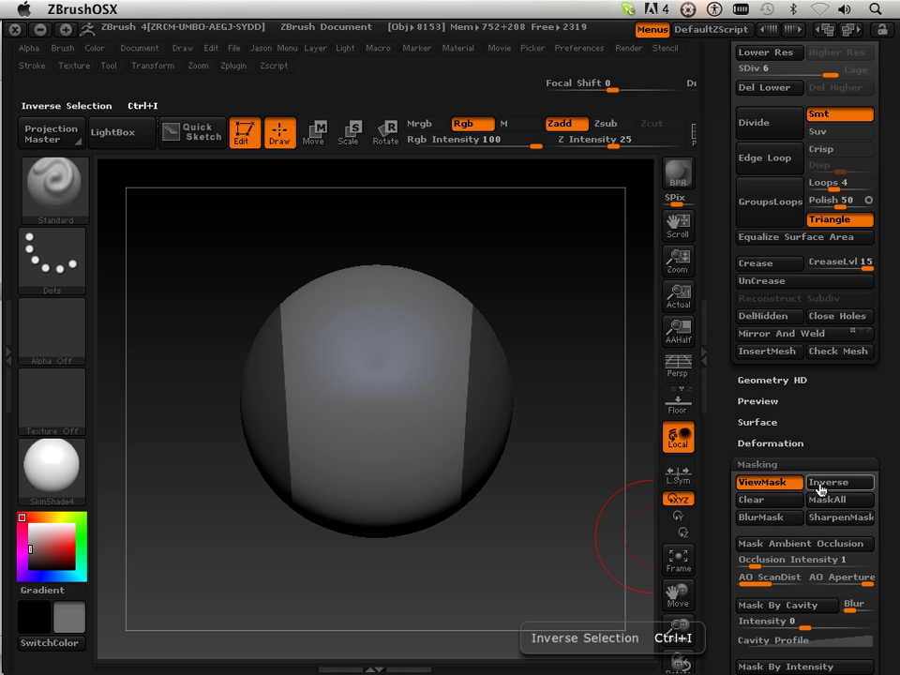
left_click(820, 484)
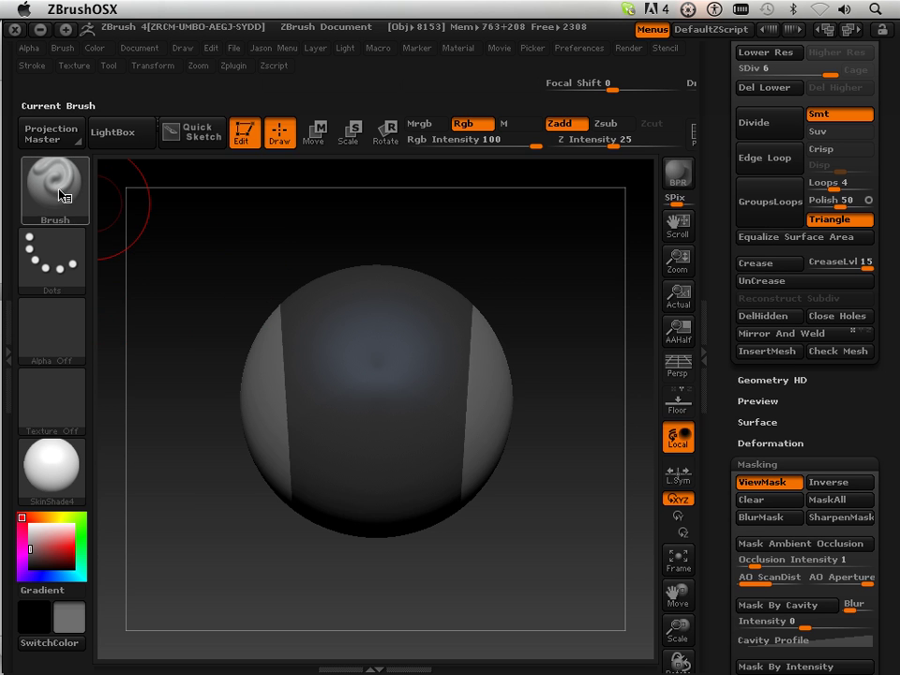
Step: Set ClipCurve as the selection brush and clip the unmasked side caps inward with a near-vertical curve through the masked area
left_click(52, 183)
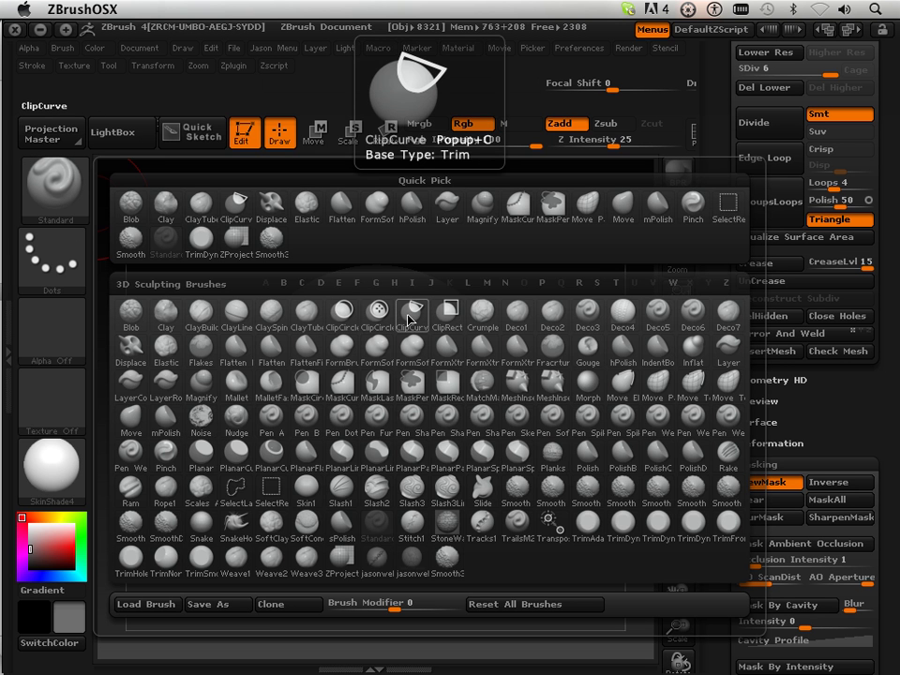
left_click(410, 319)
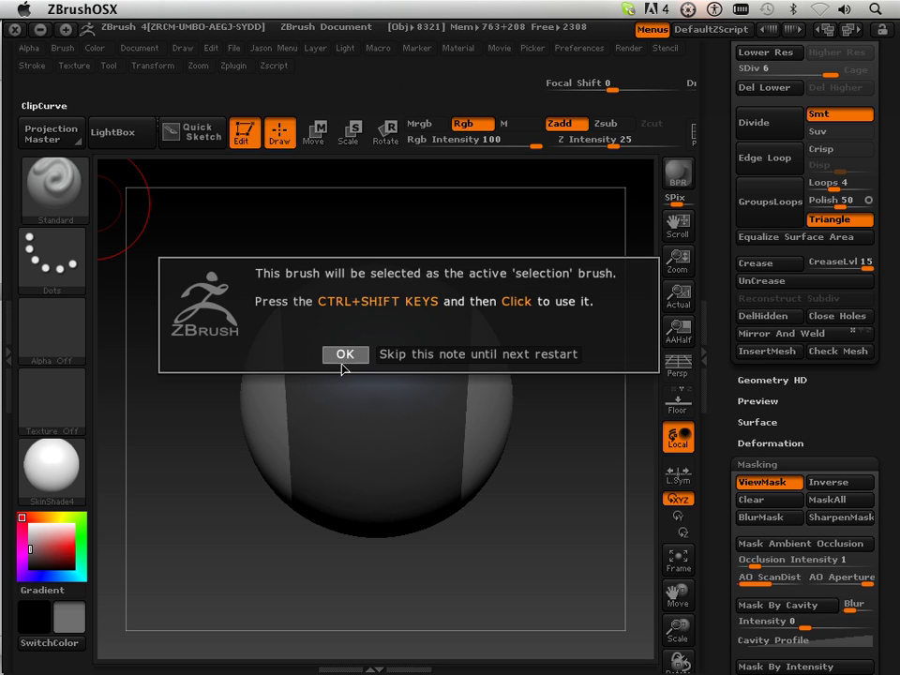
left_click(342, 362)
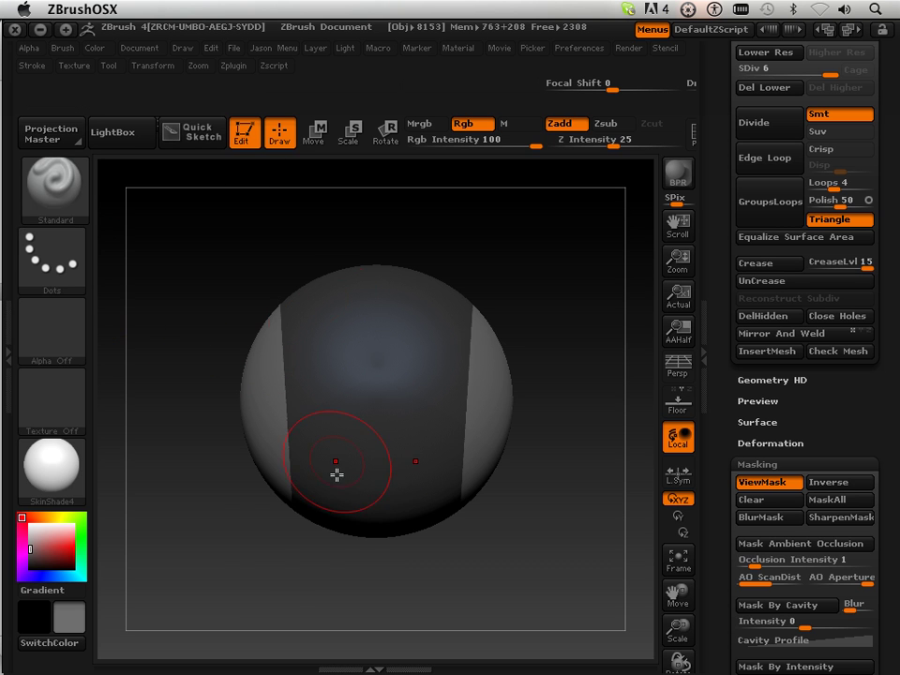
key("ctrl+shift")
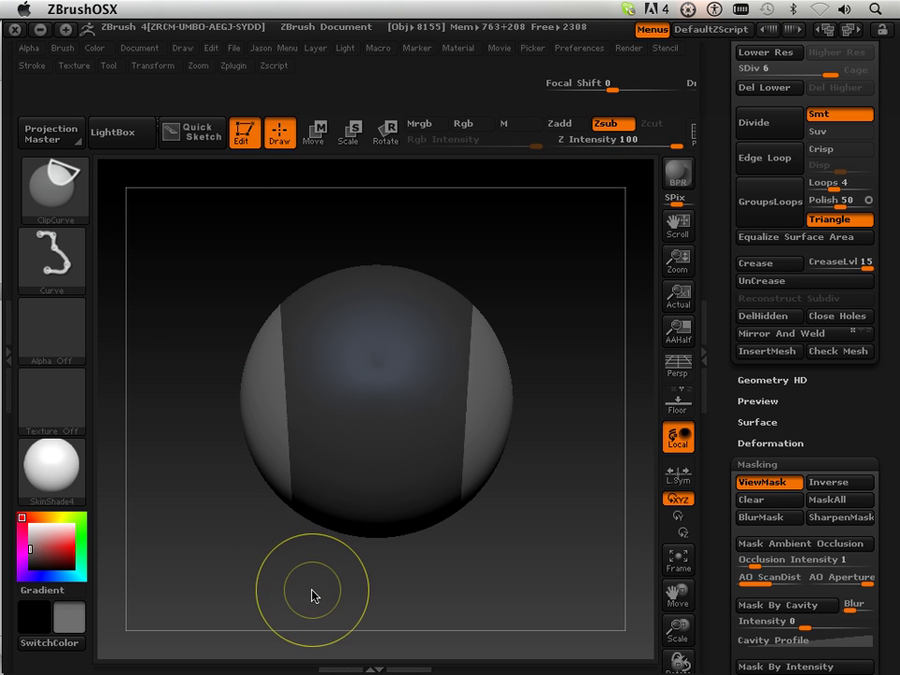
left_click_drag(314, 593, 305, 215, "ctrl+shift")
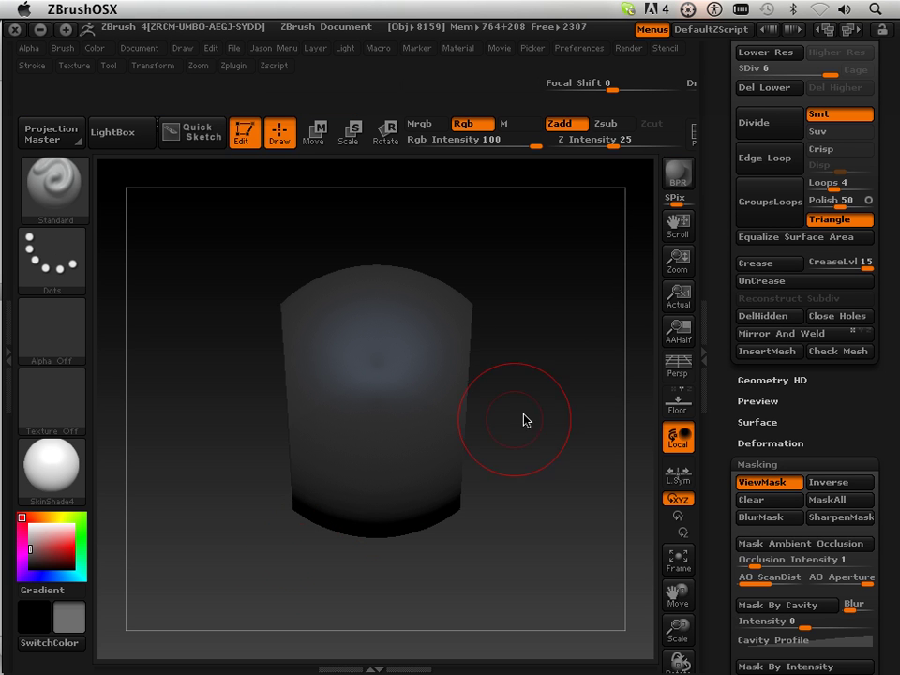
Step: Smooth the inner walls of the clipped recess all the way around its rim
mouse_move(539, 401)
left_mouse_down()
mouse_move(470, 410)
mouse_move(446, 358)
mouse_move(517, 271)
mouse_move(526, 345)
mouse_move(461, 376)
mouse_move(432, 360)
mouse_move(405, 404)
mouse_move(494, 396)
mouse_move(534, 369)
mouse_move(501, 376)
mouse_move(509, 371)
mouse_move(482, 360)
mouse_move(494, 398)
mouse_move(489, 470)
mouse_move(468, 480)
left_mouse_up()
mouse_move(561, 432)
left_mouse_down()
mouse_move(512, 354)
mouse_move(429, 312)
mouse_move(359, 328)
left_mouse_up()
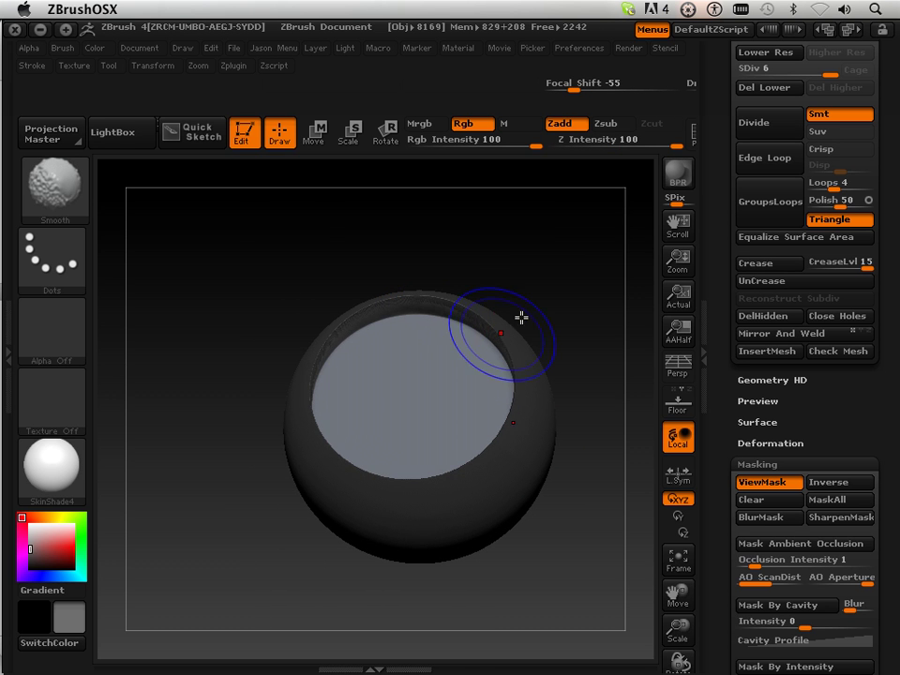
left_click_drag(518, 317, 336, 364)
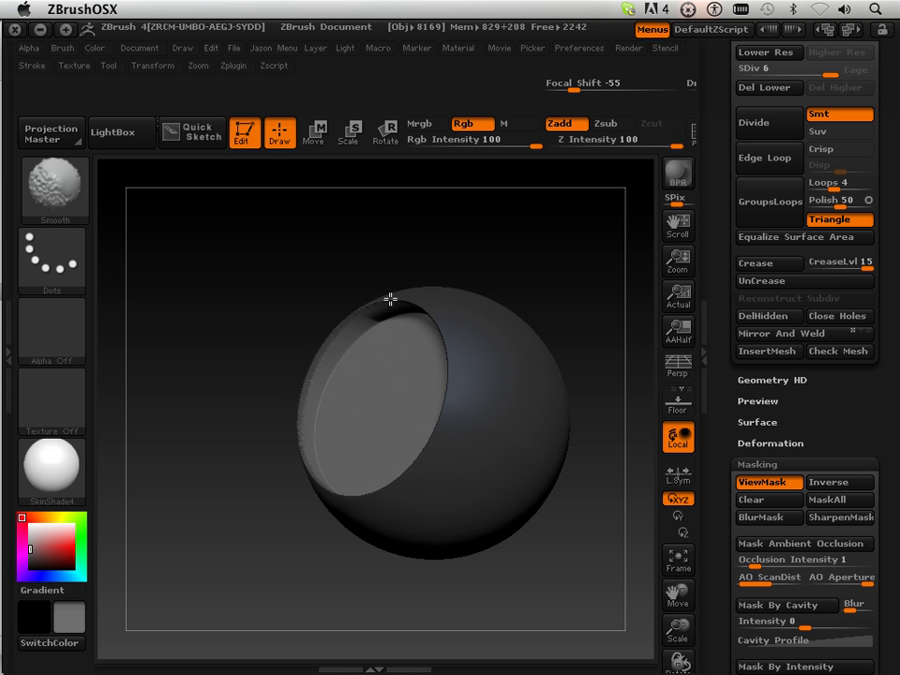
mouse_move(269, 411)
left_mouse_down()
mouse_move(262, 587)
mouse_move(321, 557)
left_mouse_up()
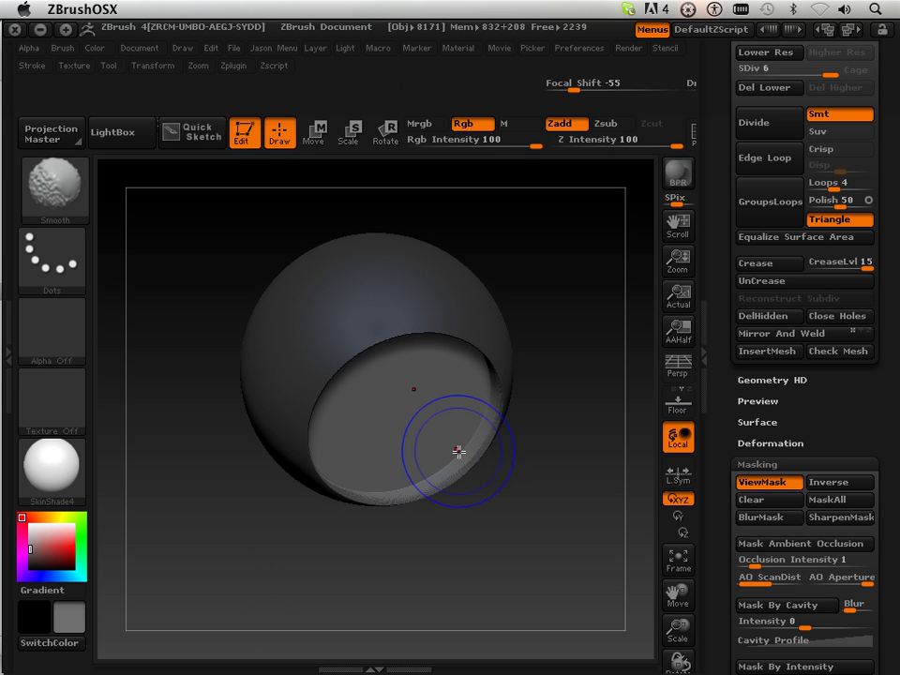
mouse_move(398, 507)
left_mouse_down()
mouse_move(388, 552)
mouse_move(380, 476)
left_mouse_up()
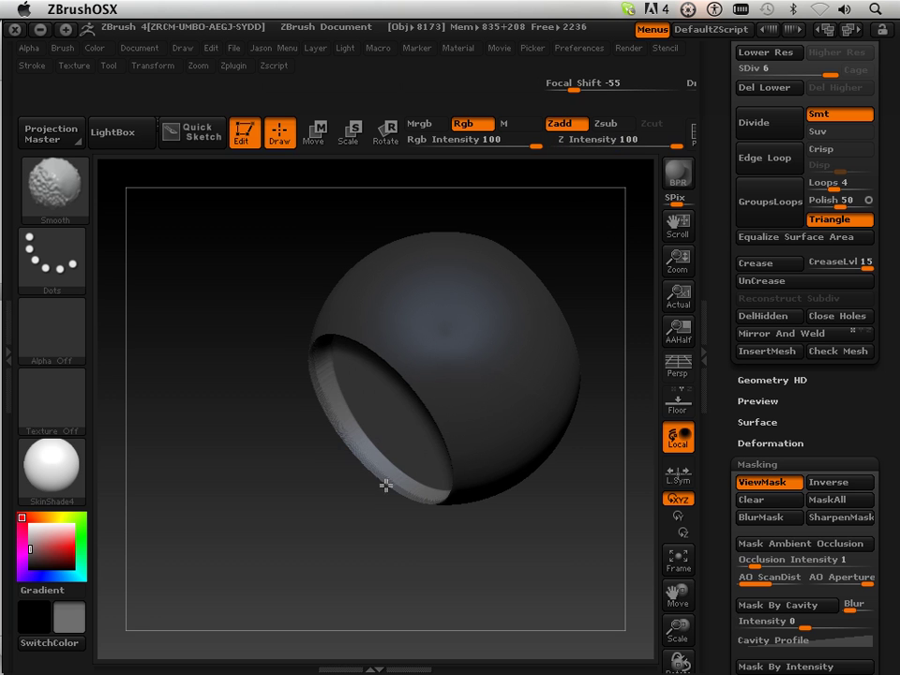
mouse_move(319, 441)
left_mouse_down()
mouse_move(321, 482)
mouse_move(419, 487)
mouse_move(450, 362)
left_mouse_up()
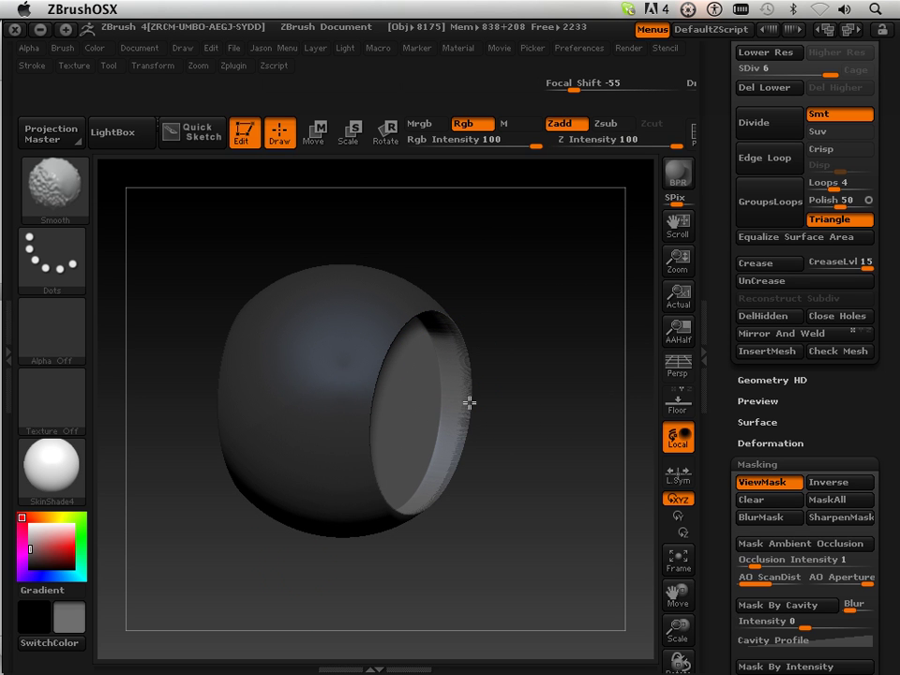
mouse_move(431, 301)
left_mouse_down()
mouse_move(546, 430)
mouse_move(582, 434)
mouse_move(397, 429)
left_mouse_up()
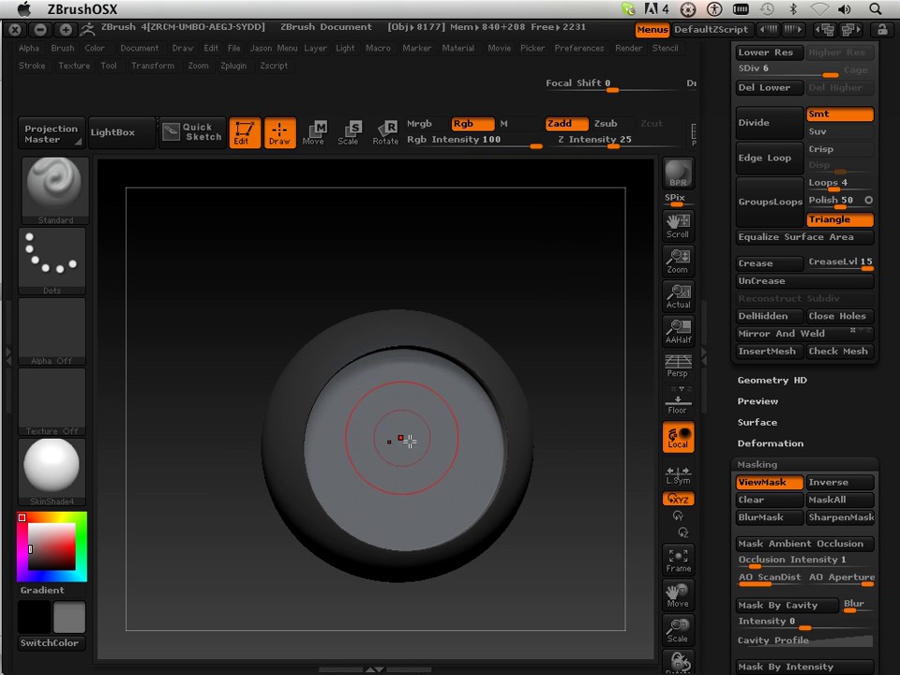
Step: Build up a rounded bulge in the middle of the recess floor with the Standard brush and clip its top flat with a near-vertical ClipCurve
mouse_move(404, 438)
left_mouse_down()
mouse_move(392, 466)
mouse_move(415, 470)
mouse_move(403, 433)
mouse_move(397, 469)
mouse_move(391, 435)
mouse_move(413, 466)
mouse_move(382, 453)
mouse_move(430, 456)
mouse_move(413, 457)
mouse_move(398, 473)
mouse_move(380, 449)
mouse_move(386, 423)
mouse_move(375, 442)
mouse_move(418, 432)
mouse_move(412, 484)
mouse_move(422, 444)
mouse_move(391, 478)
mouse_move(432, 465)
left_mouse_up()
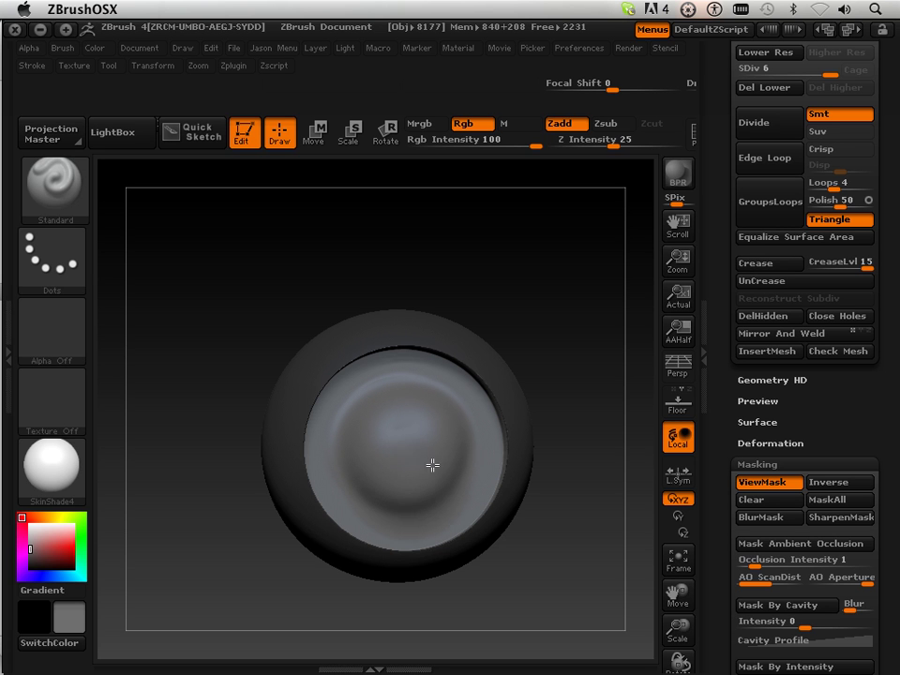
mouse_move(384, 484)
left_mouse_down()
mouse_move(424, 461)
mouse_move(376, 446)
left_mouse_up()
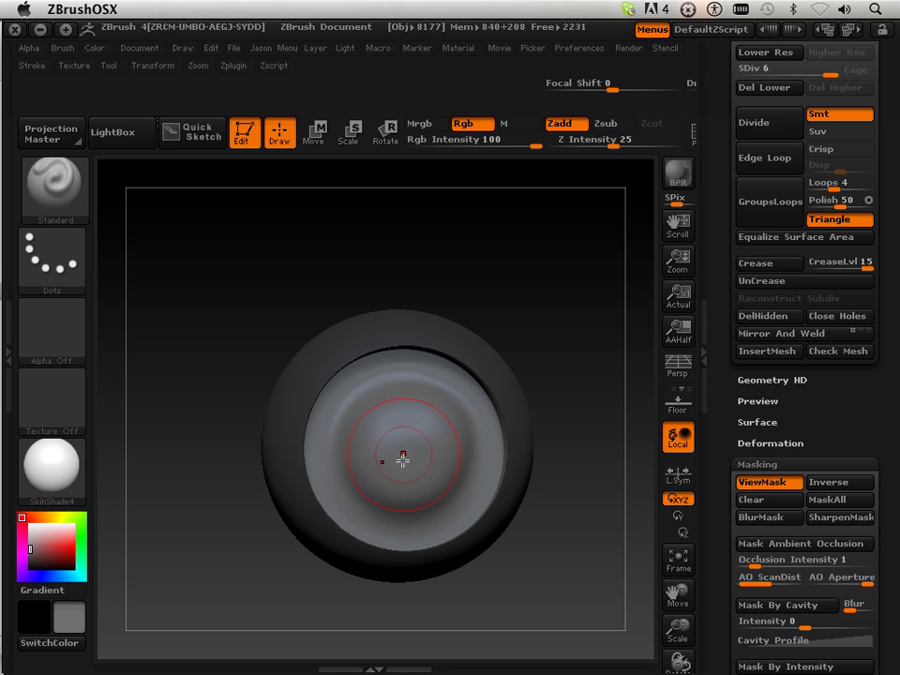
left_click_drag(213, 562, 269, 555)
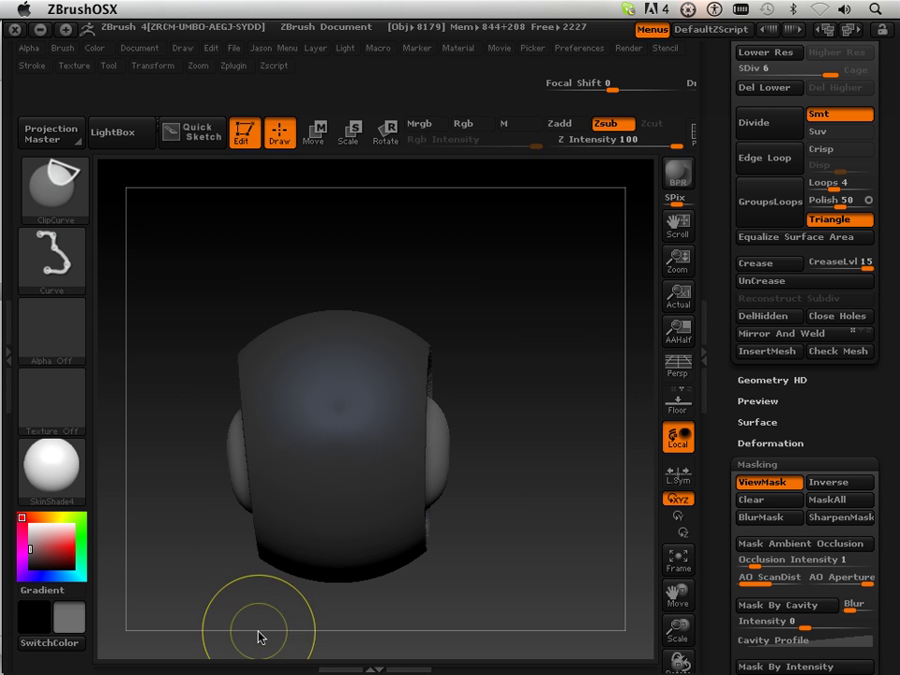
mouse_move(259, 626)
left_mouse_down("ctrl+shift")
mouse_move(236, 482)
mouse_move(234, 362)
mouse_move(214, 327)
mouse_move(220, 314)
mouse_move(241, 315)
left_mouse_up("ctrl+shift")
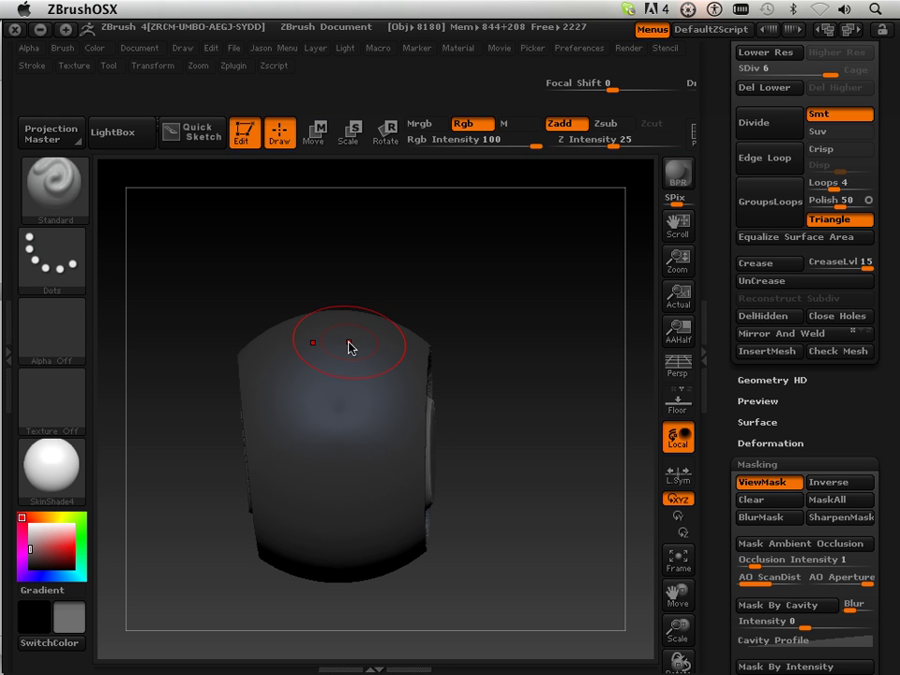
Step: Build up a second, more pointed bulge on the flattened boss and clip its tip flat with a near-vertical ClipCurve
left_click_drag(547, 370, 466, 394, "shift")
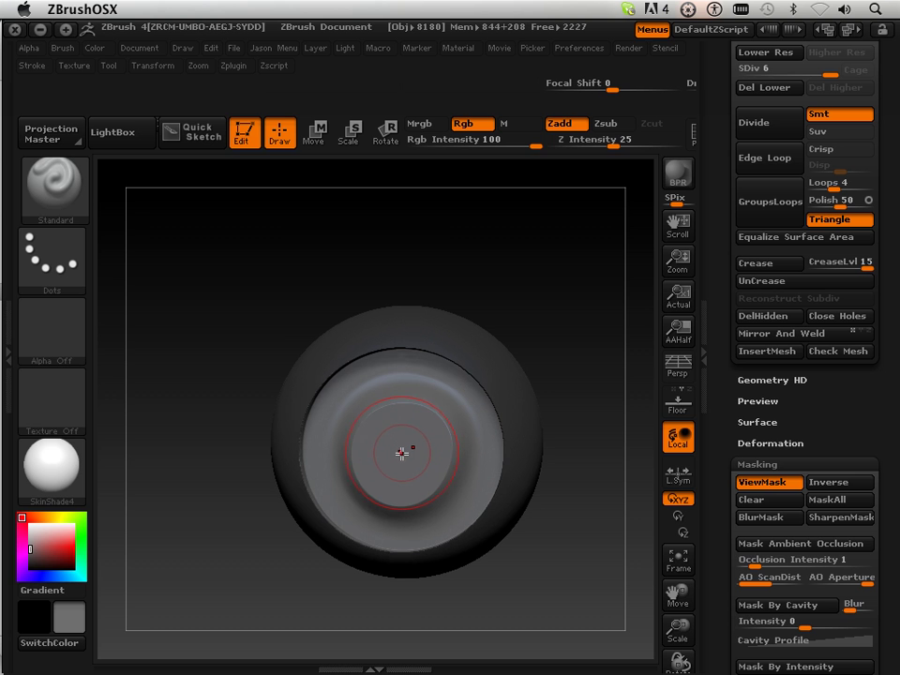
left_click_drag(400, 452, 366, 460)
left_click_drag(178, 549, 272, 535)
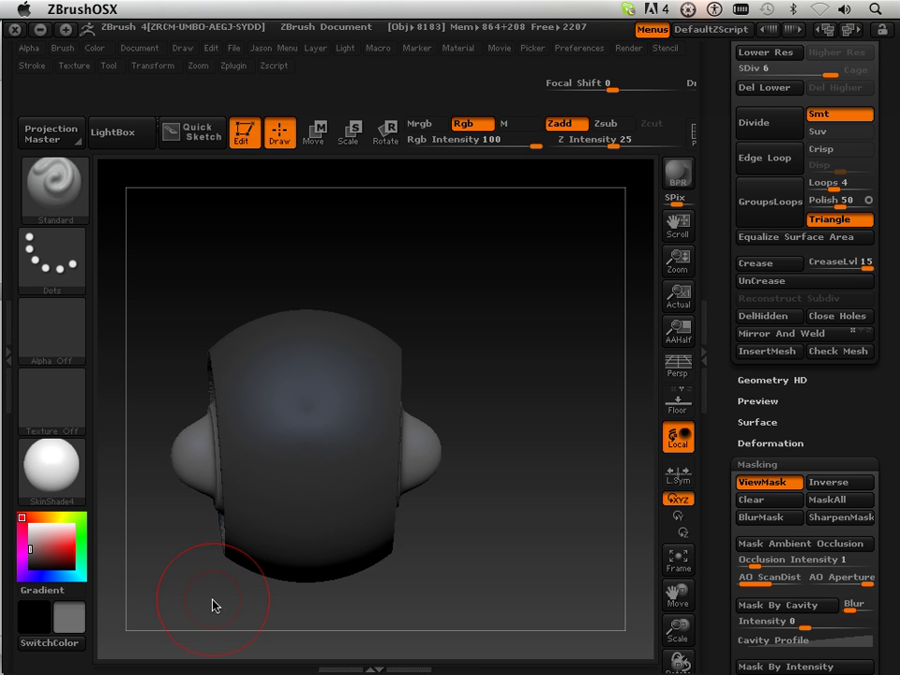
key("ctrl+shift")
left_click_drag(204, 621, 176, 324, "ctrl+shift")
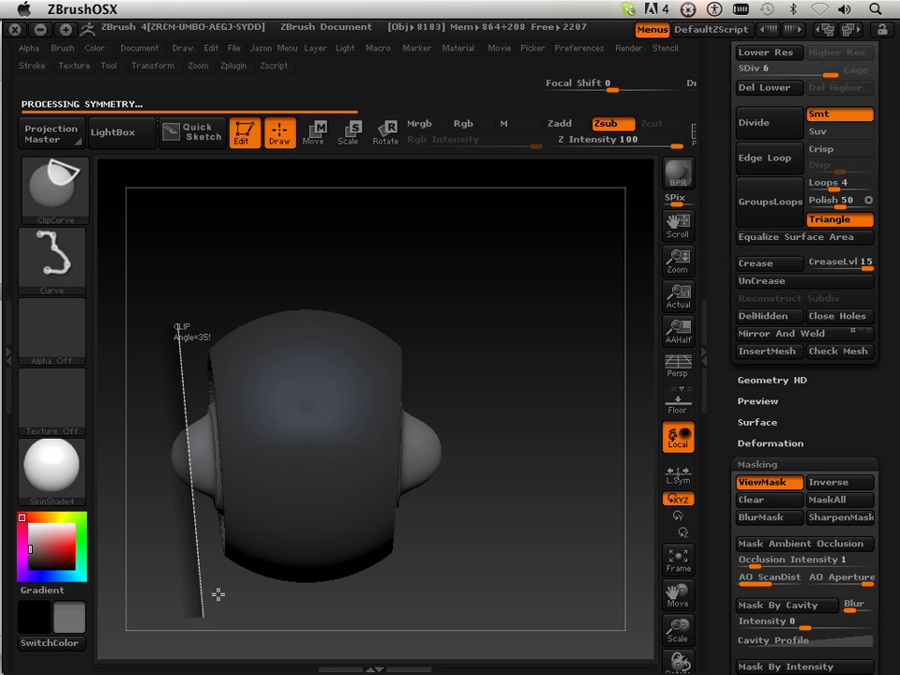
mouse_move(484, 510)
left_mouse_down()
mouse_move(407, 526)
mouse_move(453, 548)
mouse_move(418, 458)
left_mouse_up()
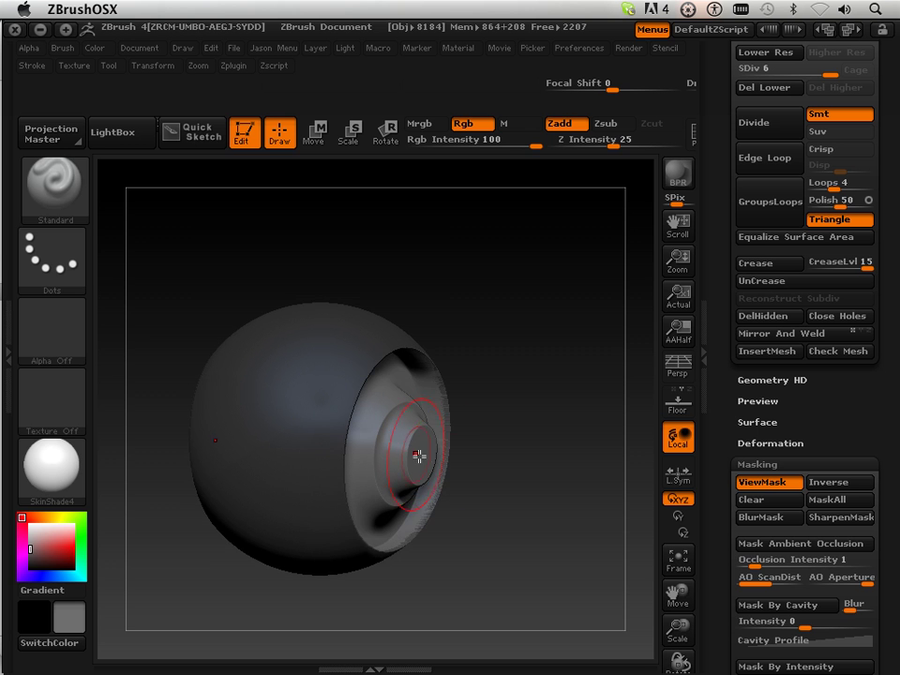
Step: Select the Layer brush, try a stroke with it on the boss's flat tip and undo that stroke
left_click(54, 188)
left_click(388, 208)
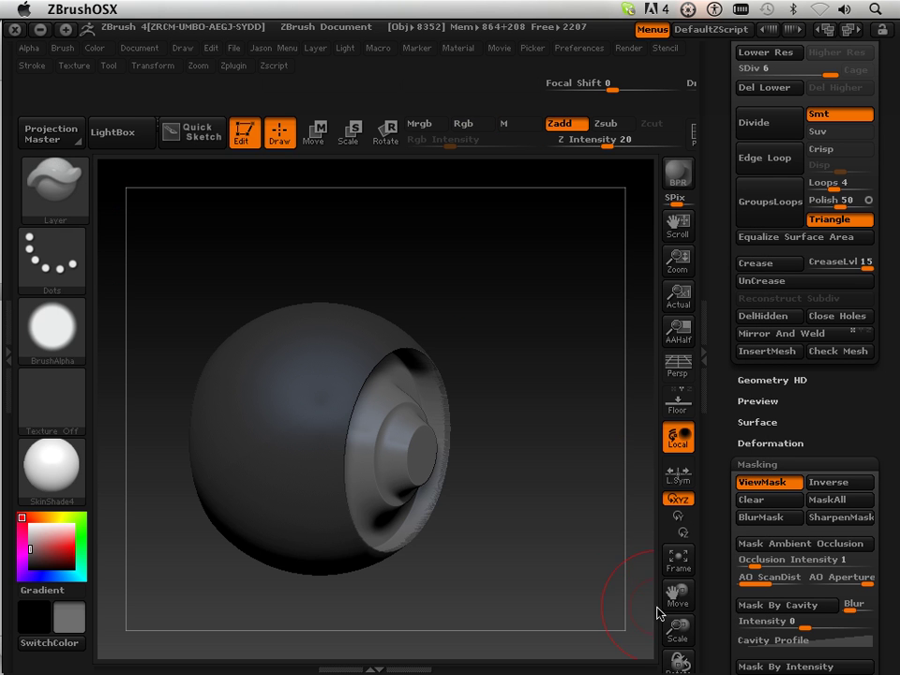
mouse_move(676, 595)
left_mouse_down()
mouse_move(675, 647)
mouse_move(683, 611)
left_mouse_up()
mouse_move(619, 581)
left_mouse_down()
mouse_move(564, 561)
mouse_move(515, 557)
left_mouse_up()
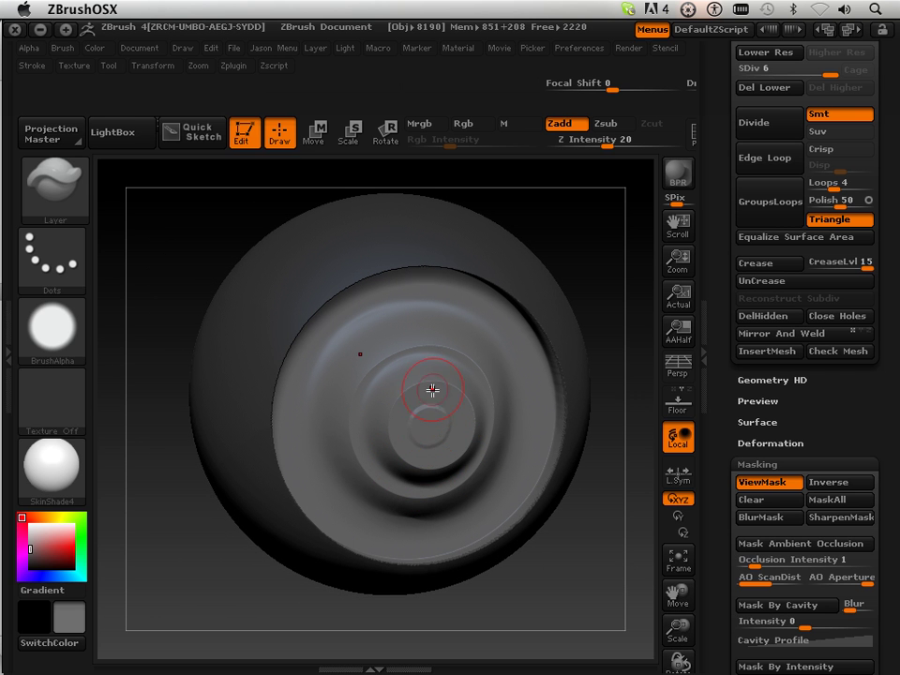
key("ctrl+z")
Step: Try the Layer brush on the boss's tip at Z Intensity 64, and set it to Z Intensity 100 with Alpha Off
left_click_drag(608, 141, 649, 141)
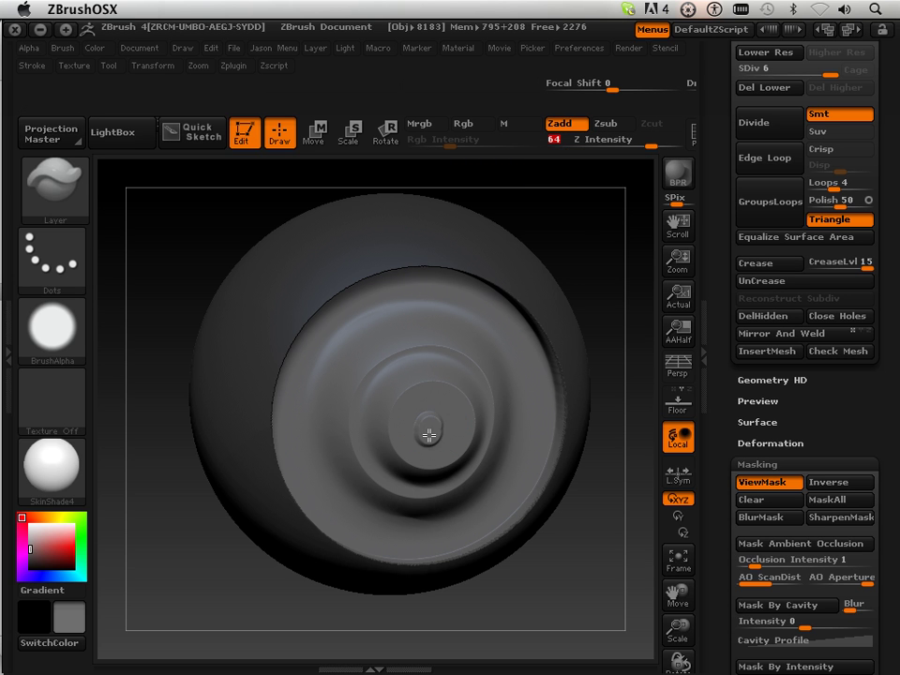
left_click_drag(429, 435, 430, 424)
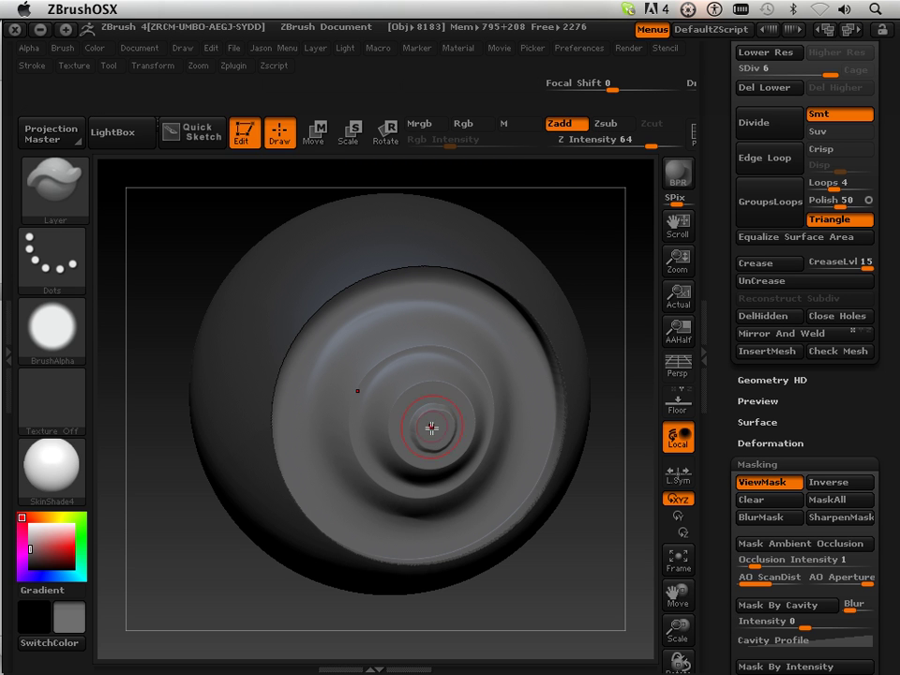
left_click_drag(656, 141, 684, 146)
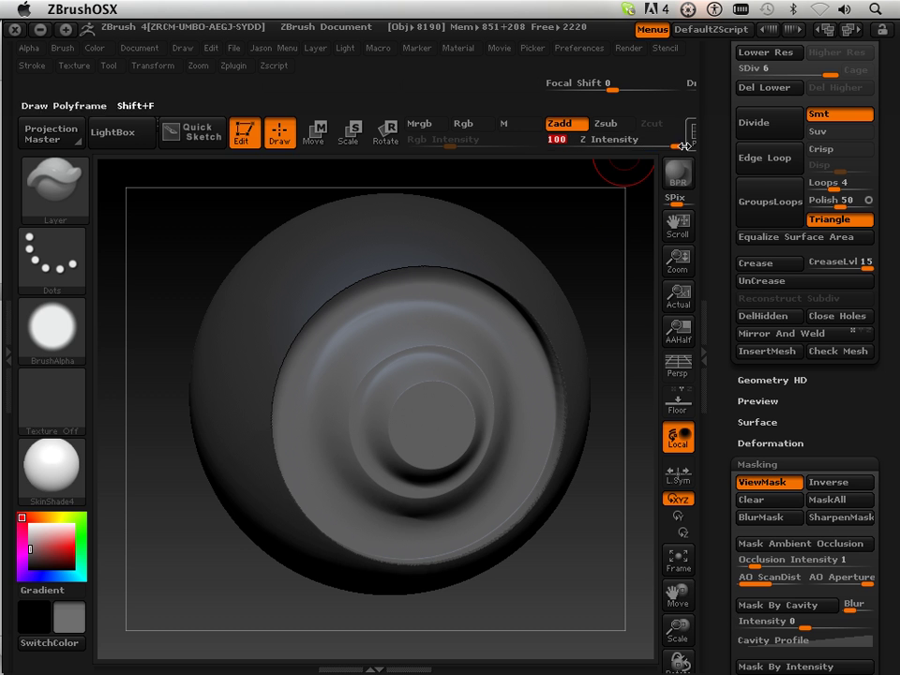
left_click(58, 334)
left_click(122, 399)
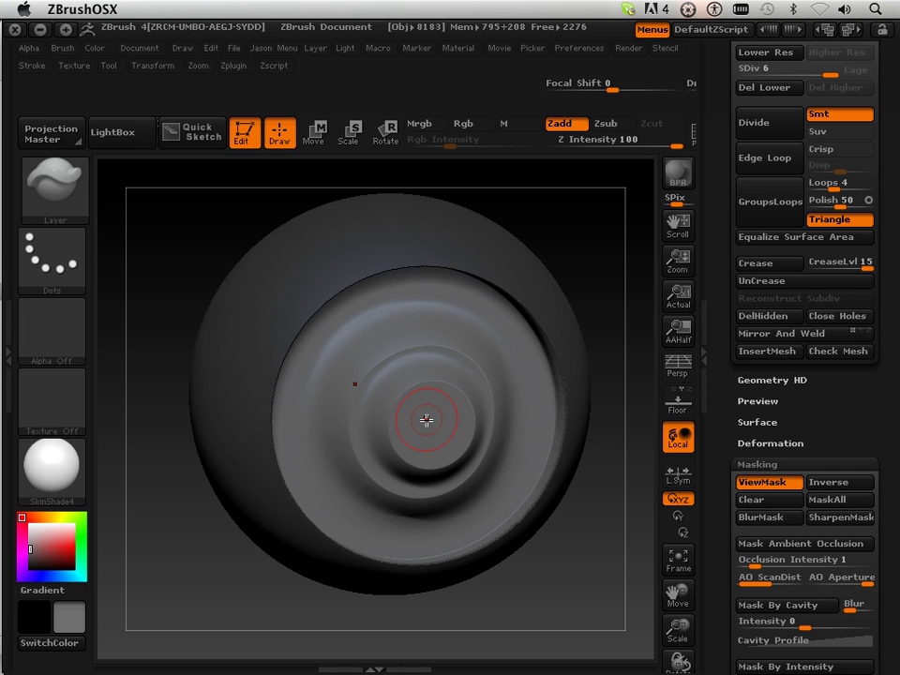
Step: Raise a small cylindrical stub in the center of the boss with the Layer brush and clip its end flat
left_click_drag(428, 427, 441, 426)
left_click_drag(433, 428, 429, 430)
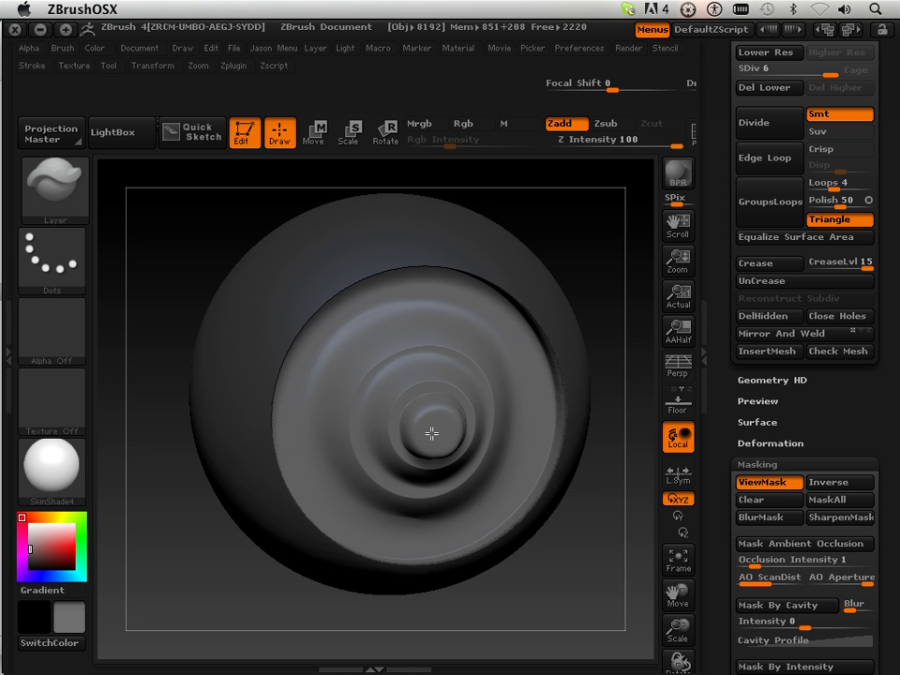
mouse_move(216, 613)
left_mouse_down()
mouse_move(271, 589)
mouse_move(392, 583)
left_mouse_up()
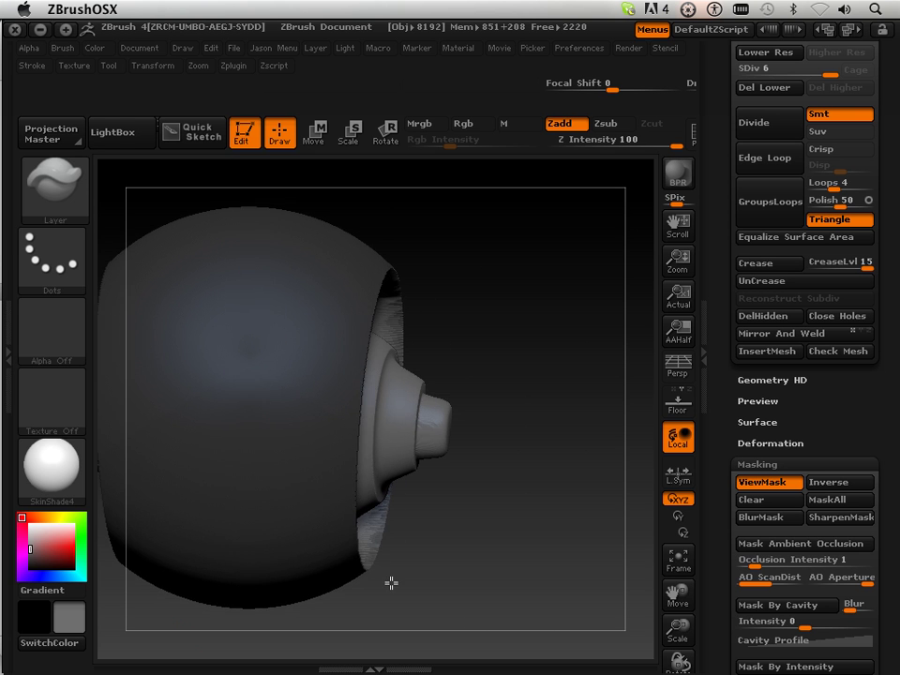
mouse_move(647, 574)
left_mouse_down()
mouse_move(157, 533)
mouse_move(200, 569)
mouse_move(145, 538)
mouse_move(150, 322)
mouse_move(177, 320)
left_mouse_up()
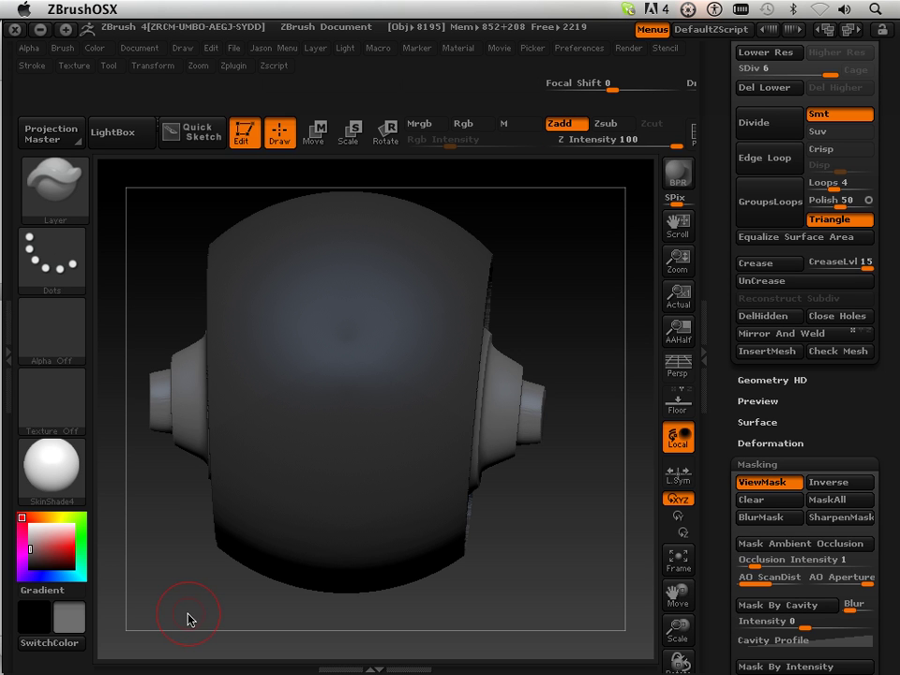
left_click_drag(218, 617, 174, 474)
left_click_drag(207, 613, 189, 632)
left_click_drag(577, 393, 542, 476)
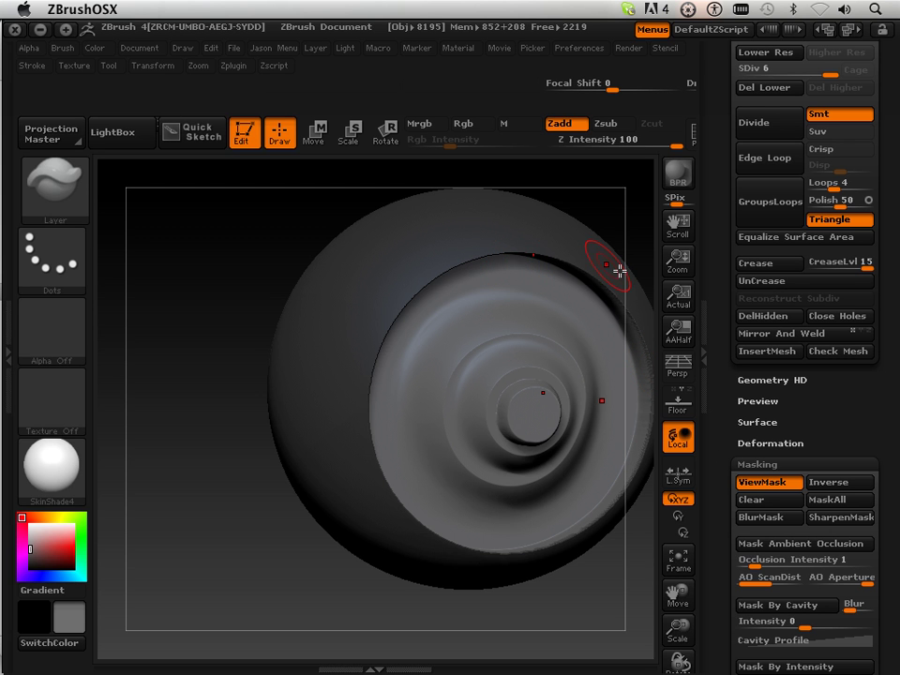
Step: Create an alpha from the sphere's current mask
scroll(726, 265, "down", 5)
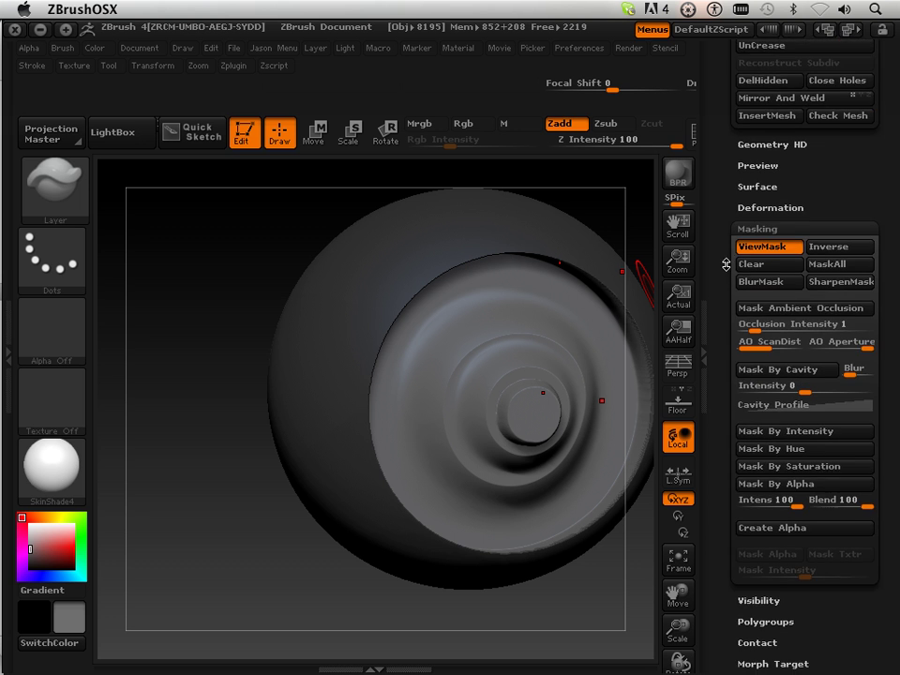
scroll(726, 253, "down", 4)
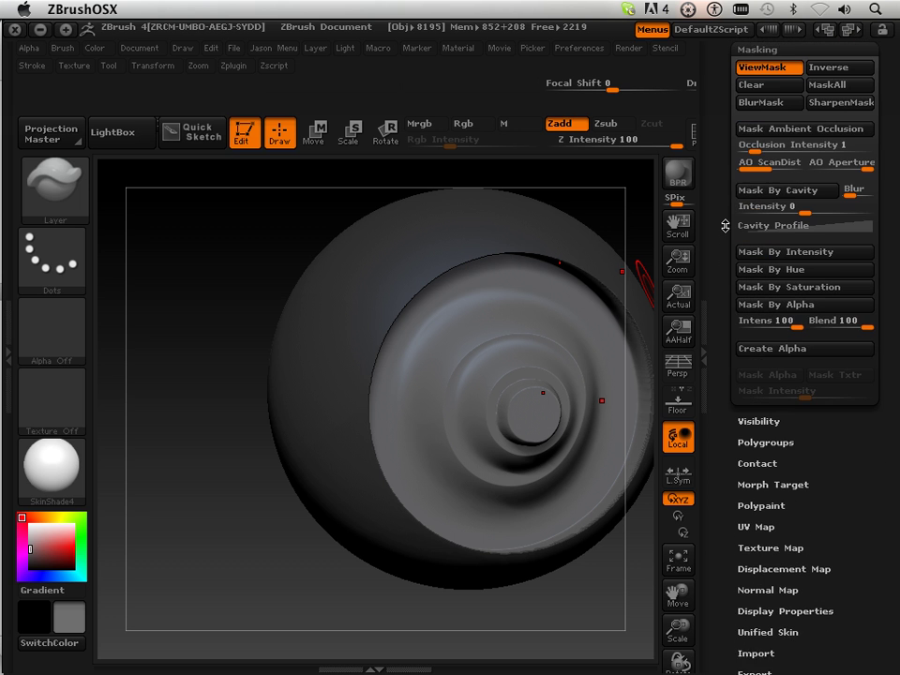
scroll(724, 225, "down", 1)
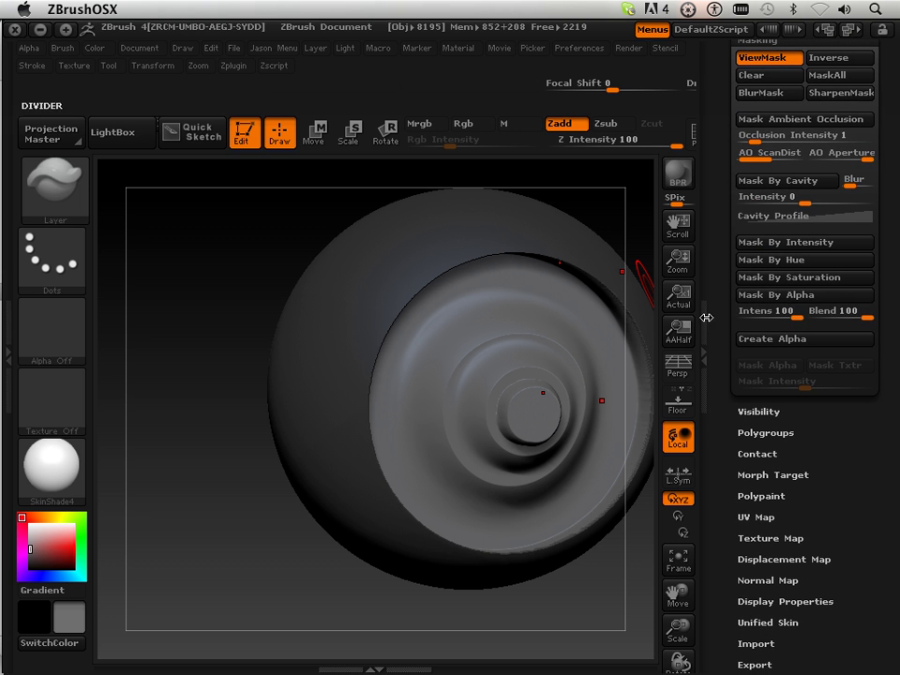
scroll(724, 328, "down", 1)
scroll(724, 330, "down", 1)
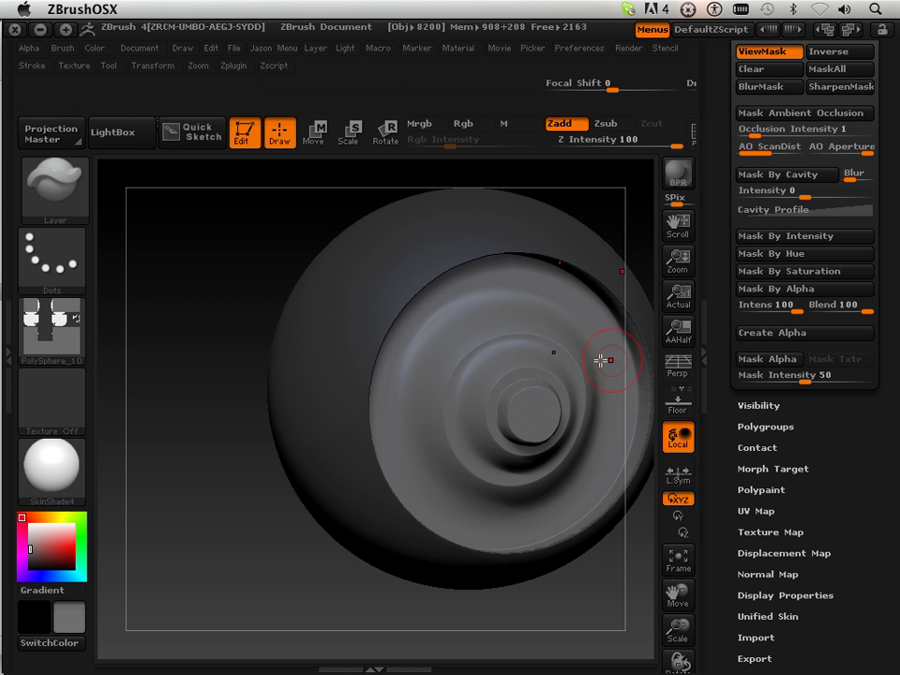
mouse_move(63, 328)
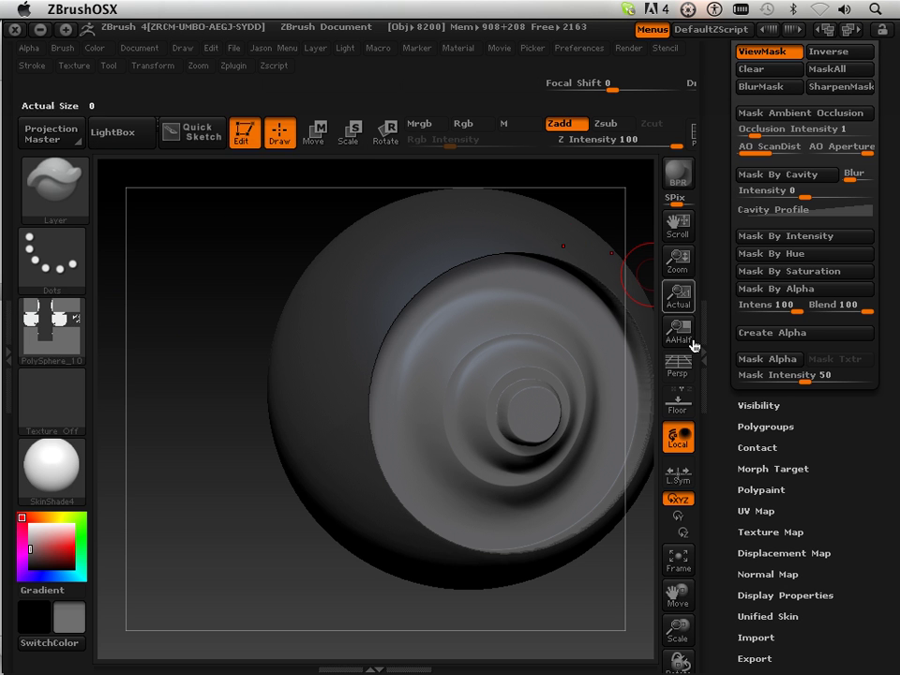
Step: Set the UV map size to 4096 and create a higher-resolution alpha from the sphere's mask
left_click_drag(718, 483, 721, 383)
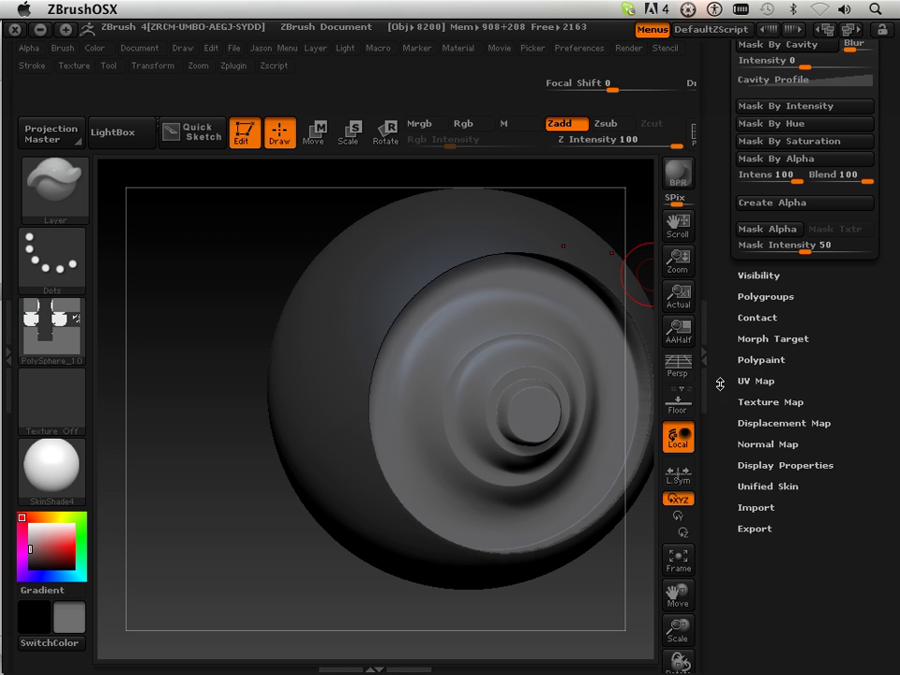
left_click(748, 381)
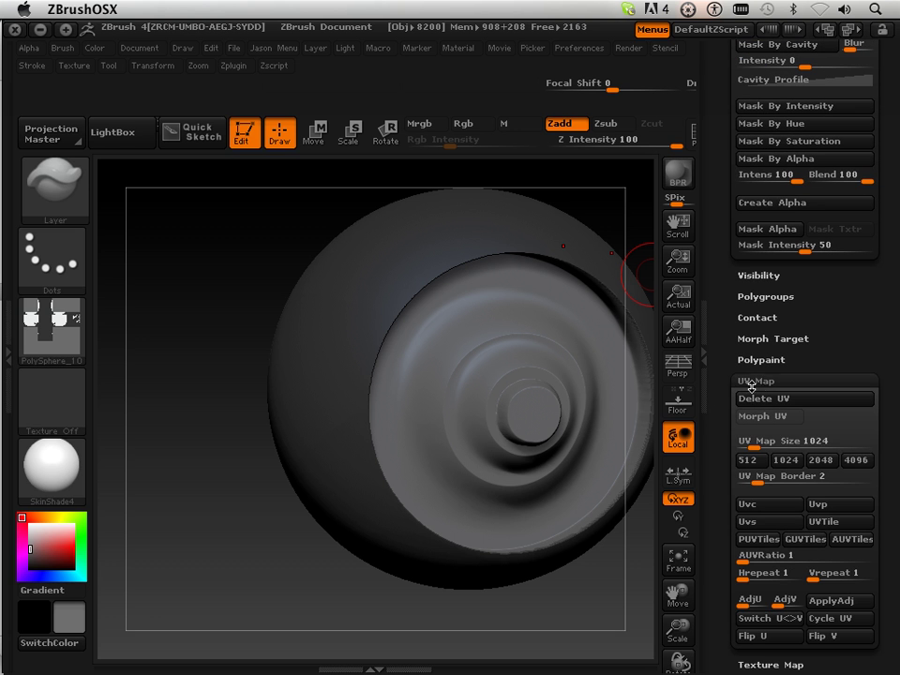
left_click(857, 462)
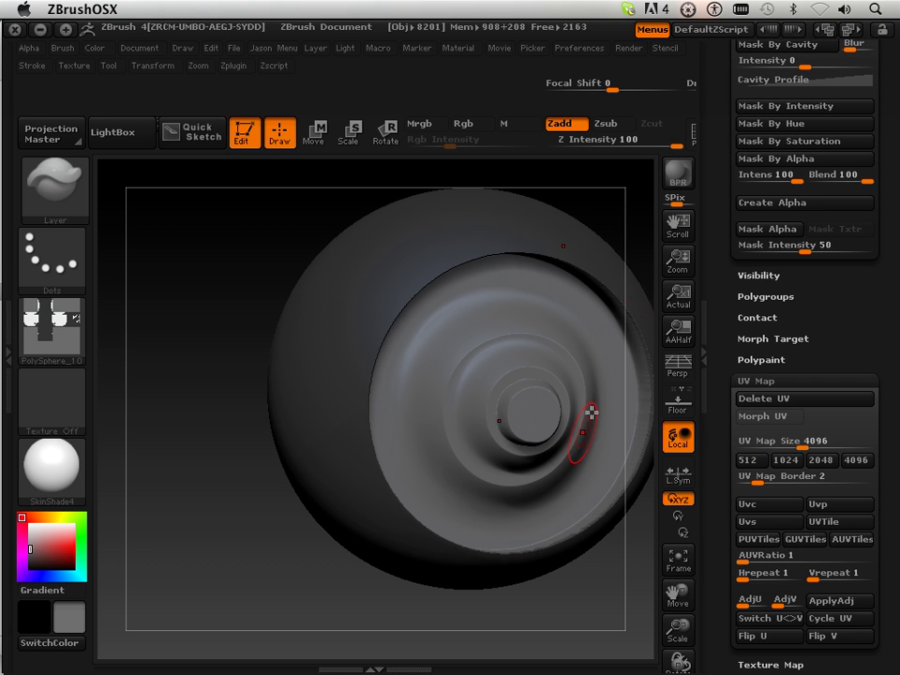
left_click_drag(715, 188, 716, 268)
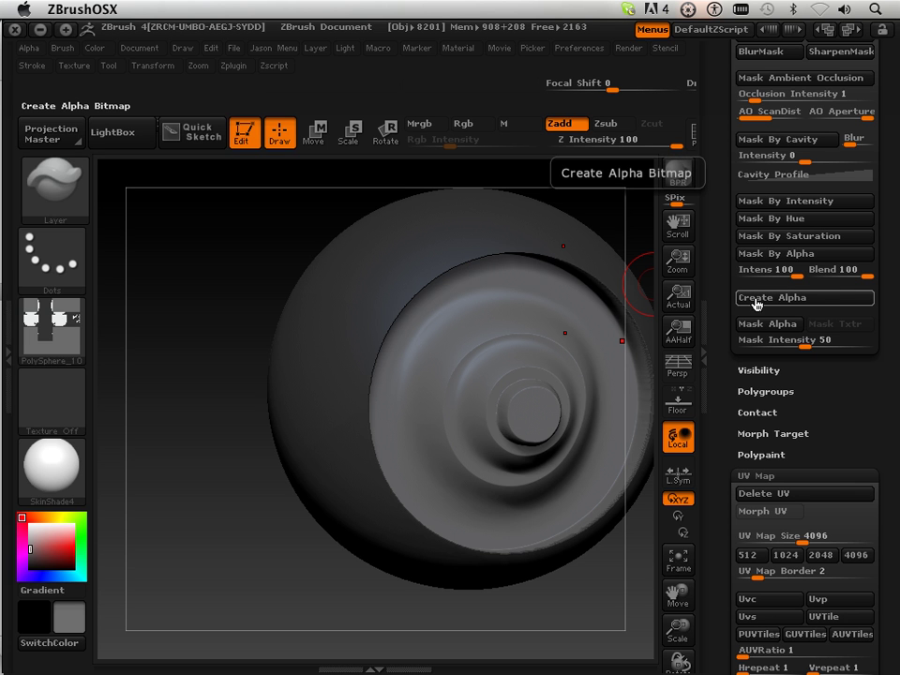
left_click(757, 303)
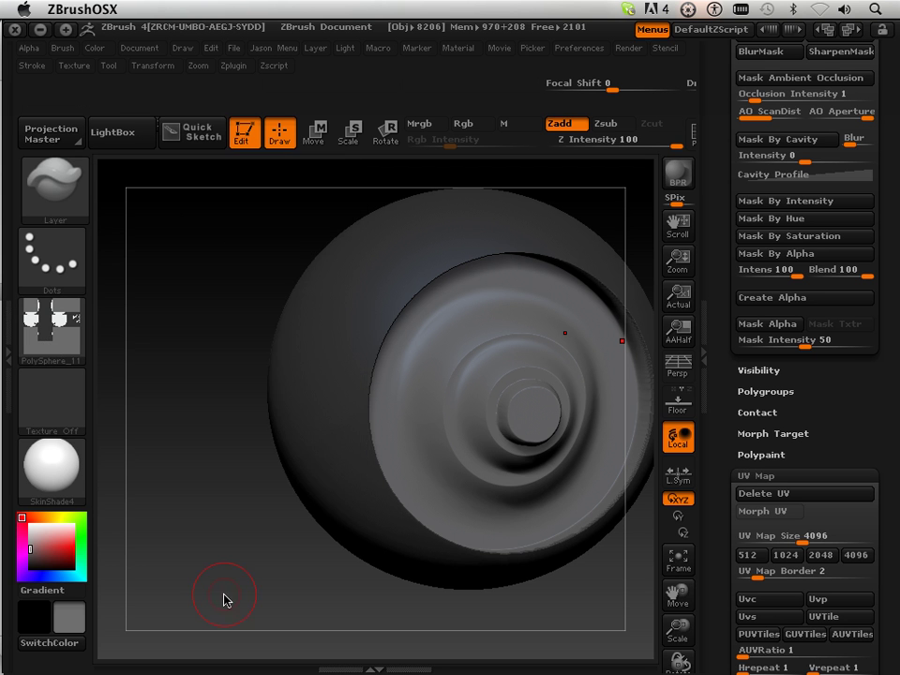
Step: Clear the mask from the sphere
left_click_drag(225, 601, 243, 567)
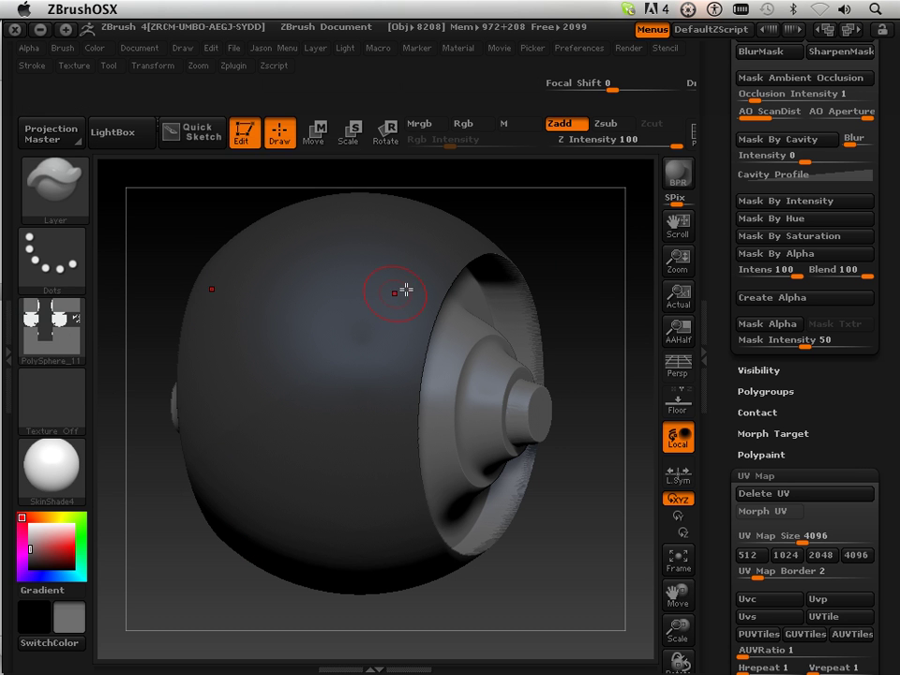
left_click_drag(728, 477, 717, 441)
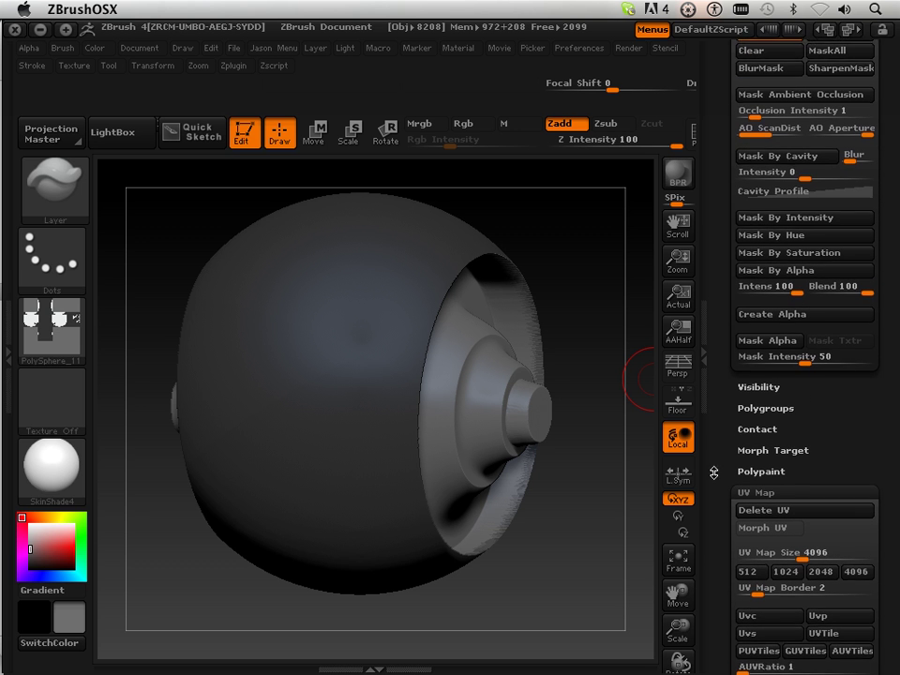
left_click(737, 70)
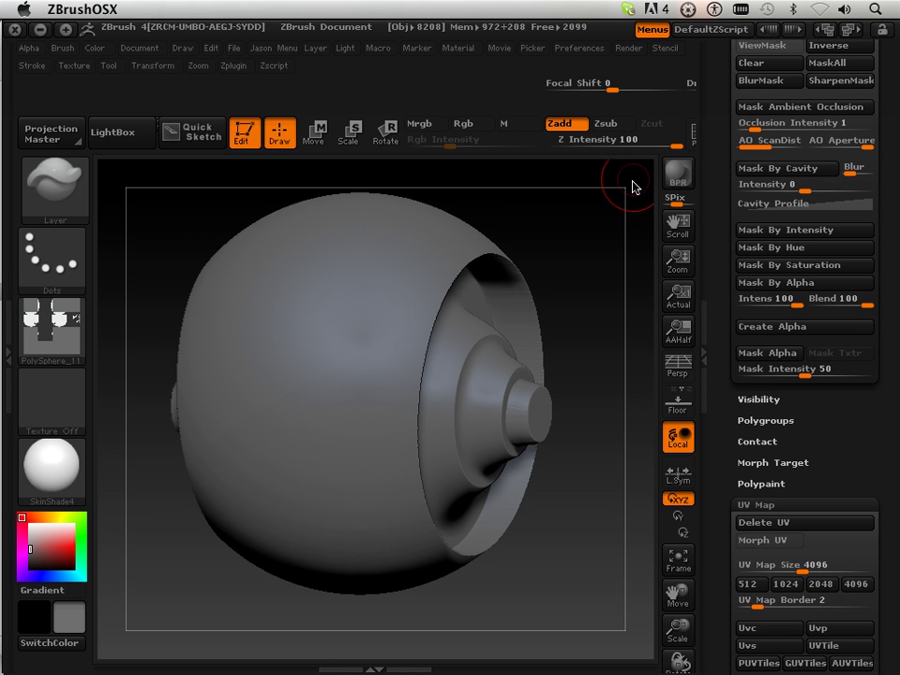
left_click_drag(610, 289, 518, 287)
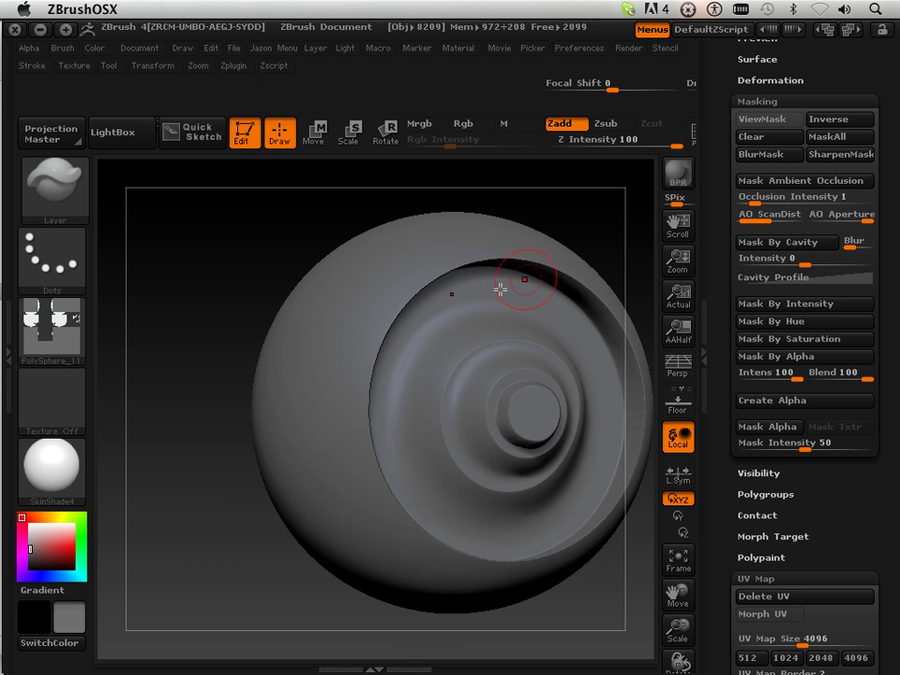
Step: Select the higher-resolution mask alpha PolySphere_11 as the current alpha
left_click(47, 334)
mouse_move(136, 355)
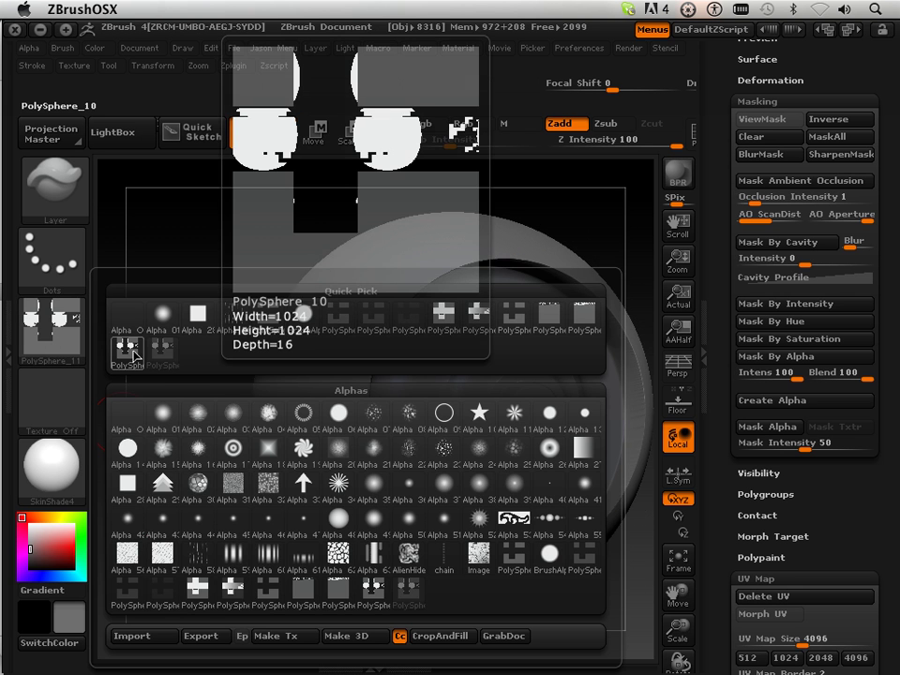
left_click(161, 349)
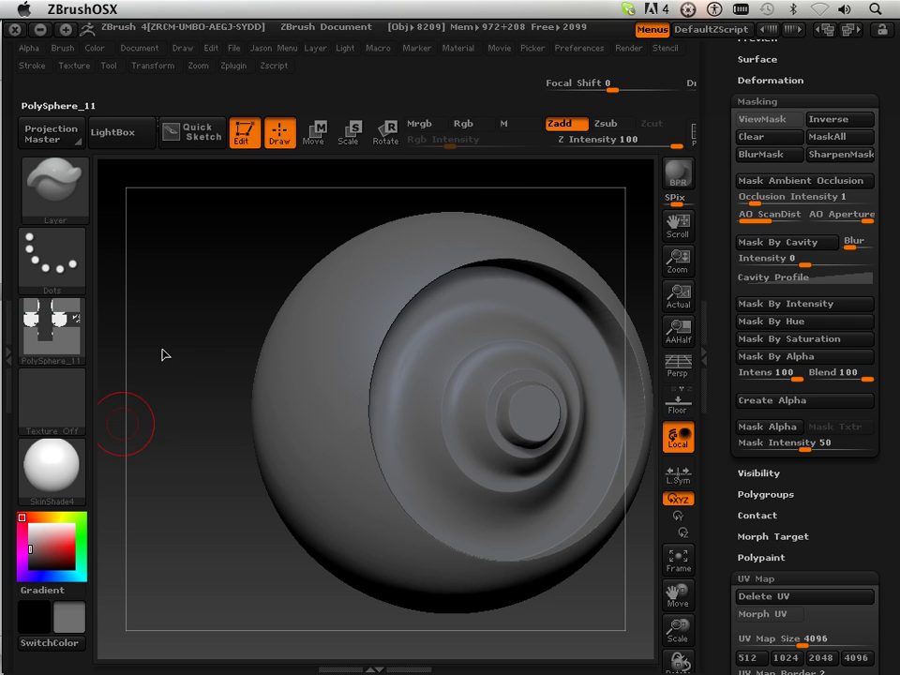
scroll(750, 254, "down", 2)
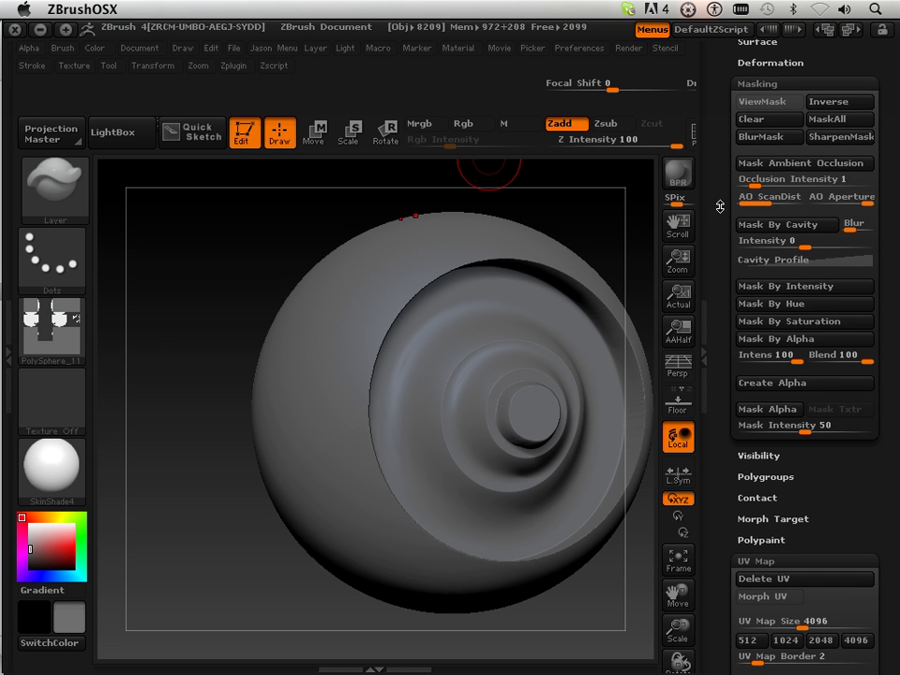
Step: Mask the sphere by the PolySphere_11 alpha and examine the mask around the stepped recess
left_click(764, 333)
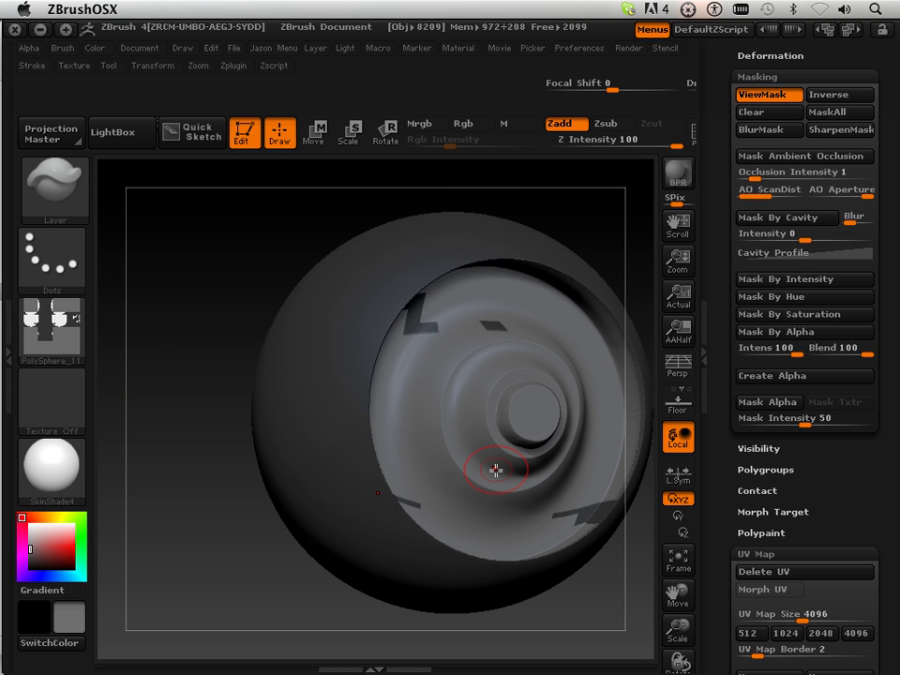
left_click_drag(271, 600, 248, 592)
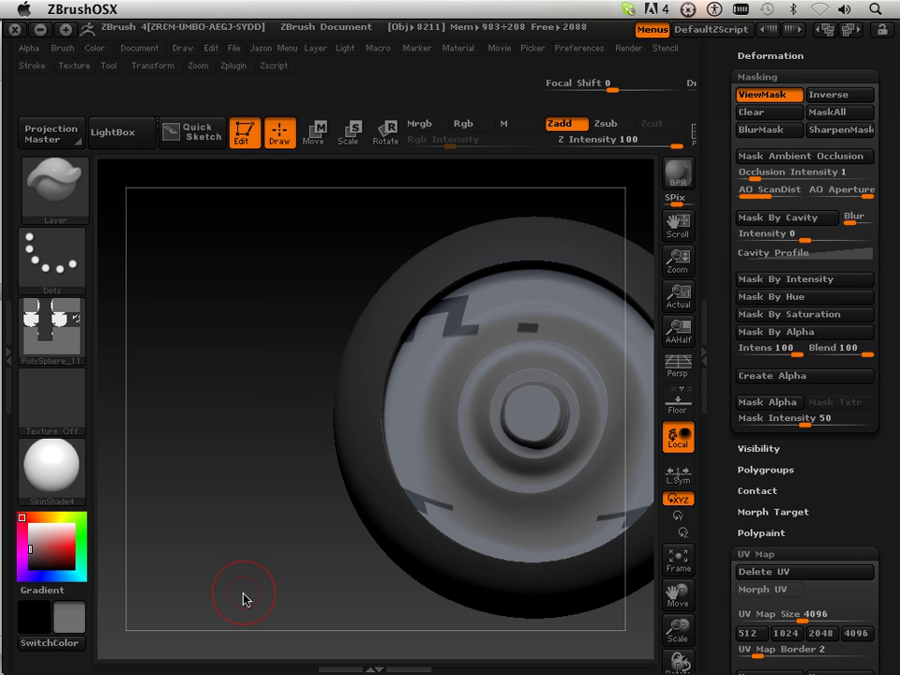
left_click_drag(222, 538, 239, 526)
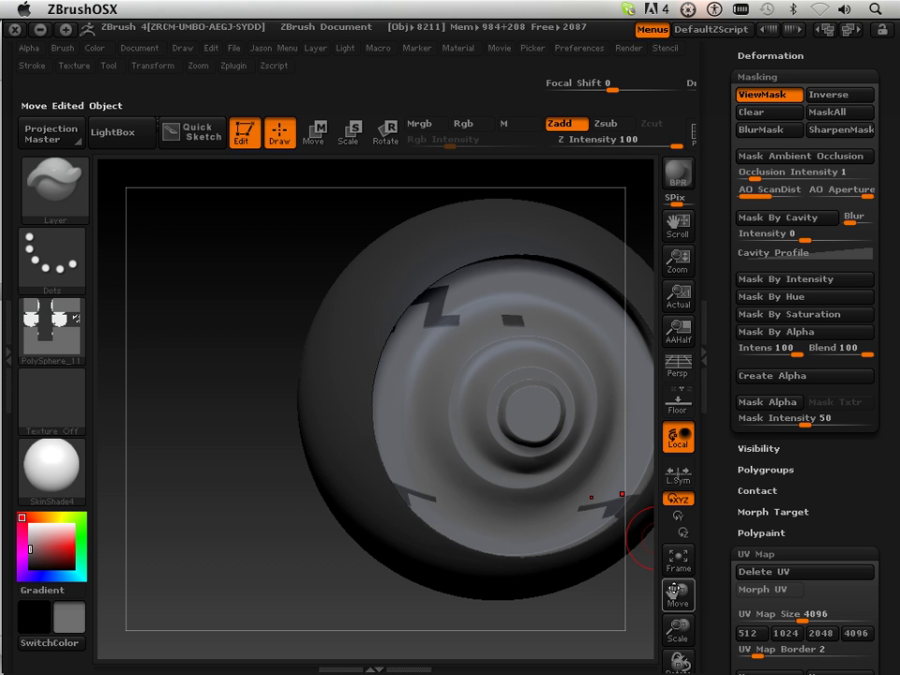
left_click_drag(677, 594, 600, 590)
left_click_drag(551, 262, 546, 238)
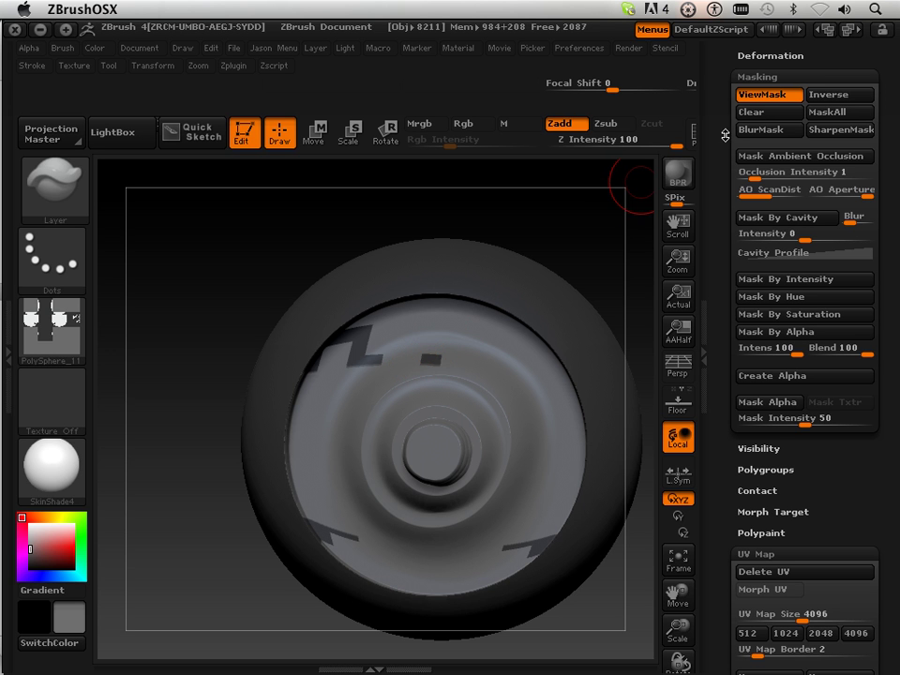
Step: Clear the sphere's mask and turn the current alpha off
scroll(728, 194, "up", 3)
scroll(728, 194, "up", 3)
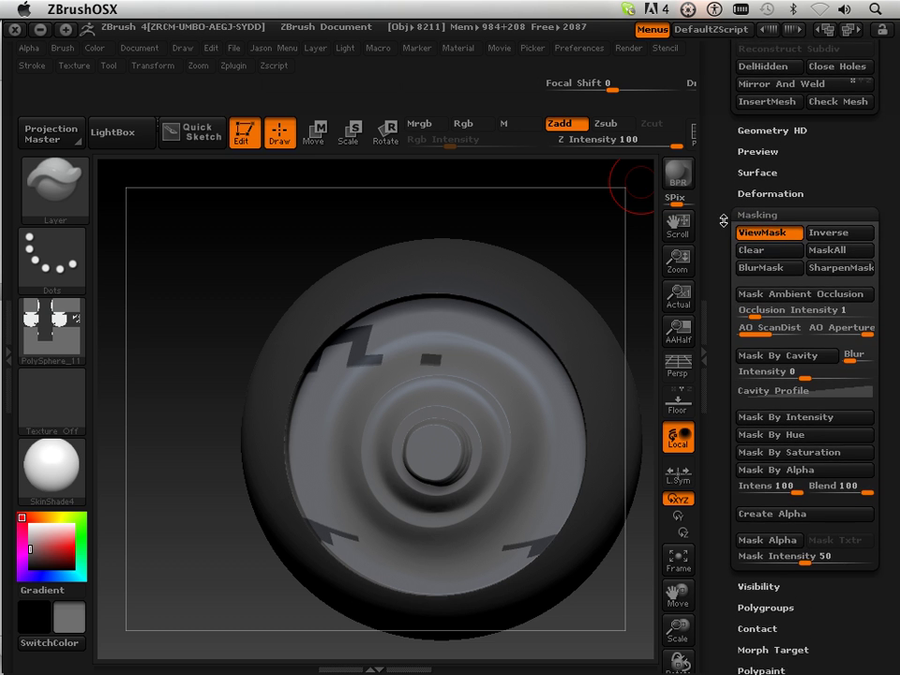
scroll(725, 218, "down", 2)
left_click(755, 193)
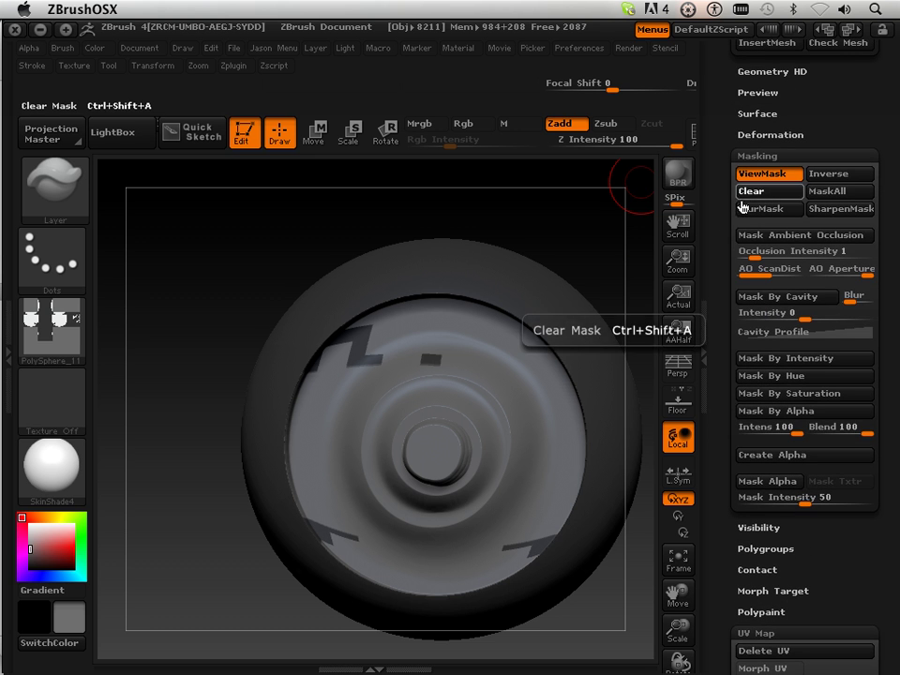
left_click(67, 336)
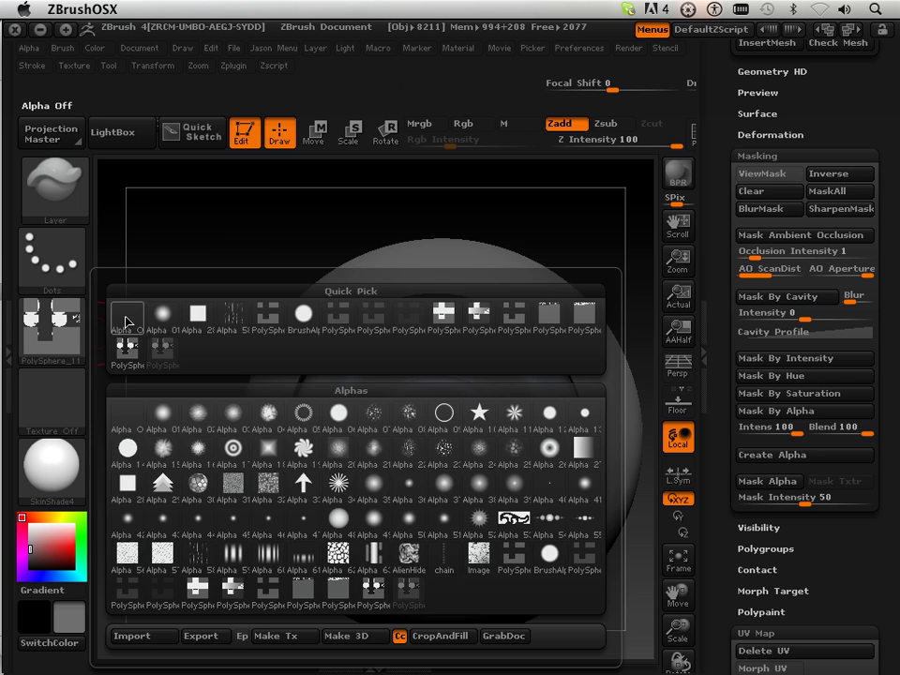
left_click(120, 315)
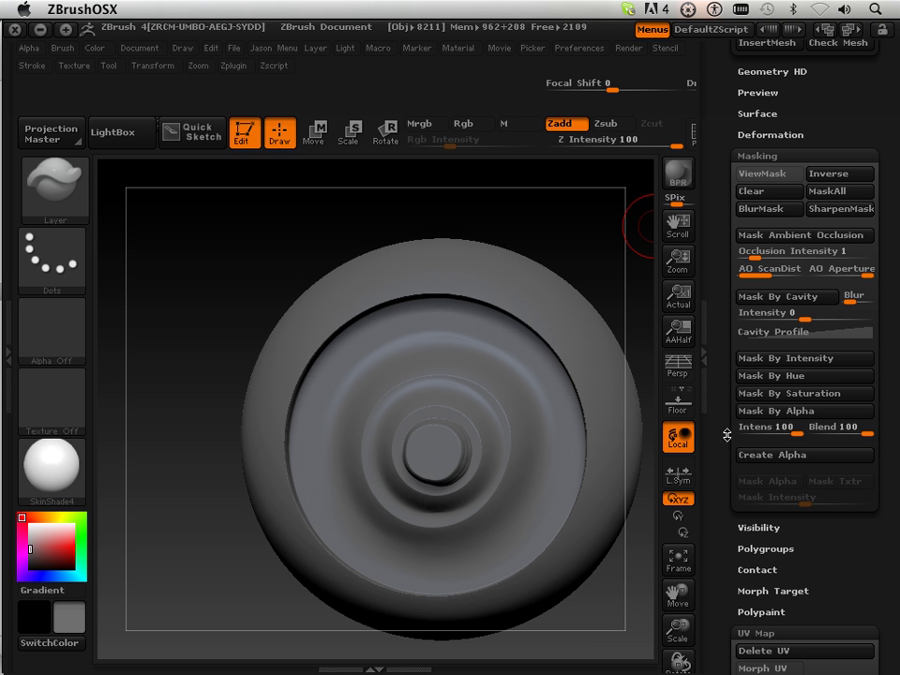
Step: Lower the sphere to subdivision level 1 and assign AUVTiles UV mapping
scroll(717, 283, "up", 8)
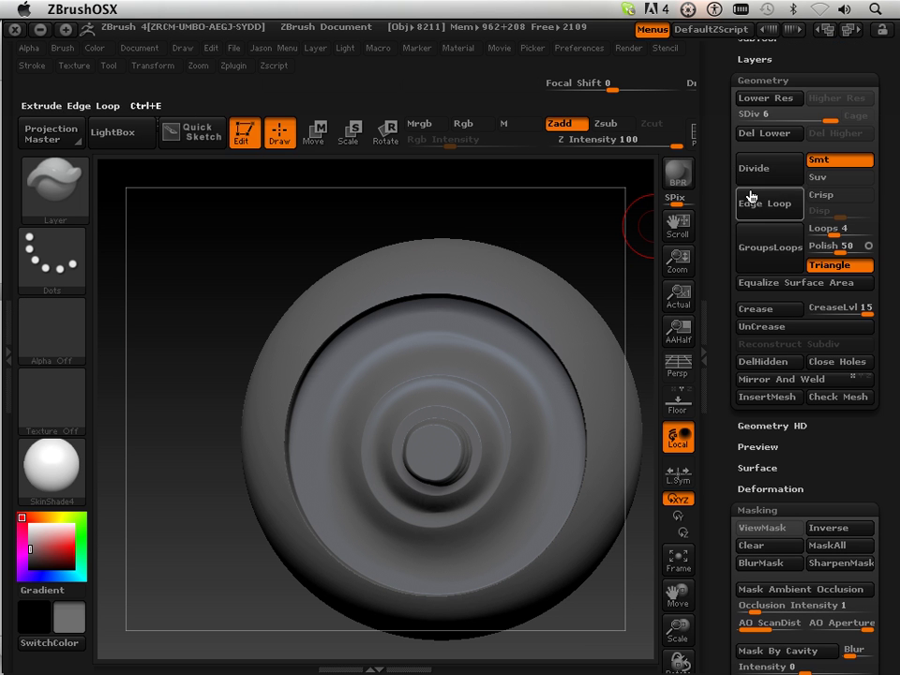
left_click_drag(808, 120, 763, 113)
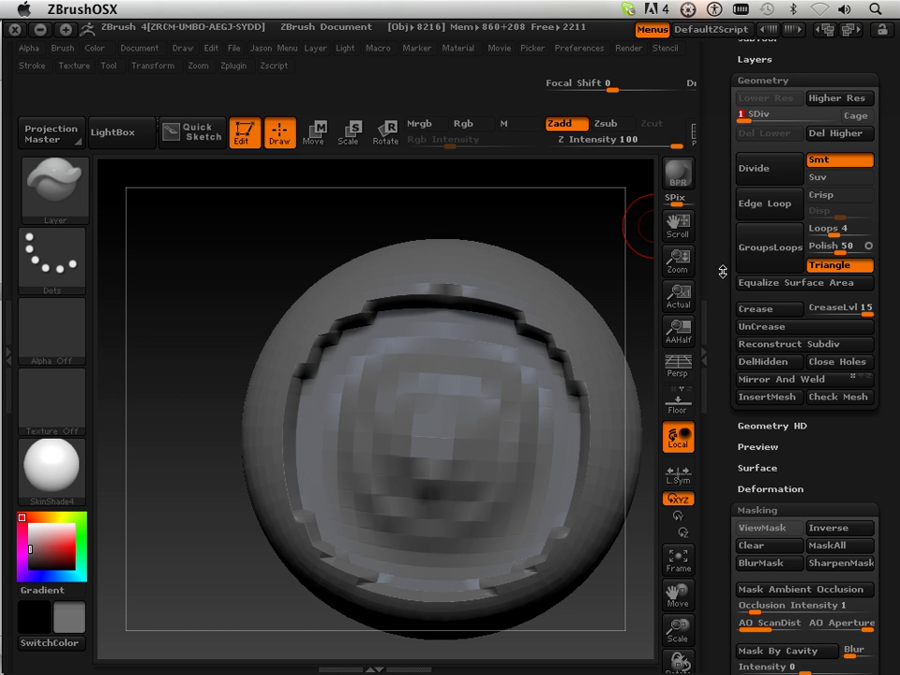
scroll(727, 122, "down", 15)
scroll(711, 86, "down", 3)
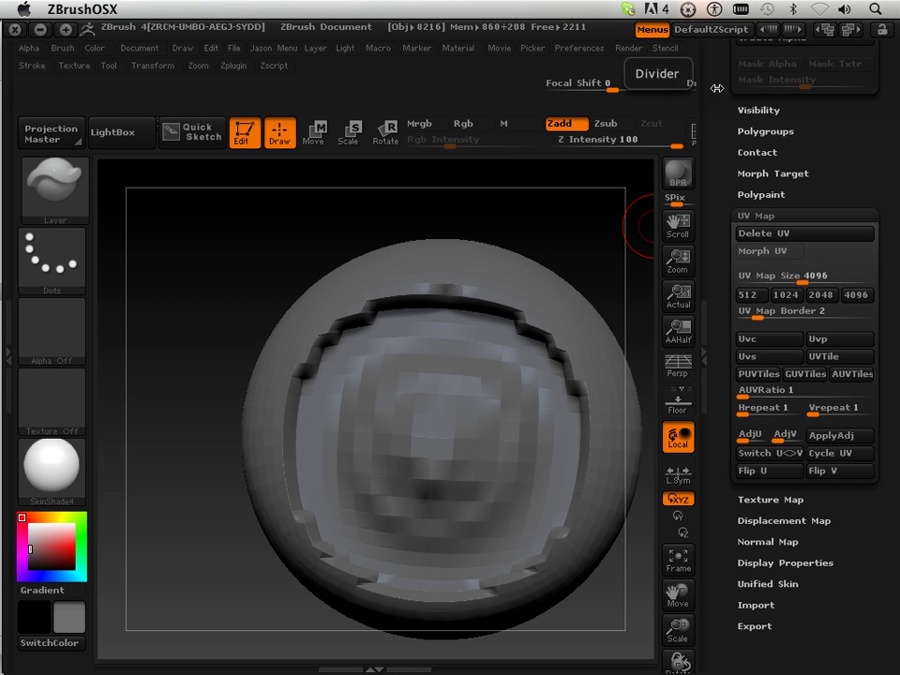
left_click(847, 380)
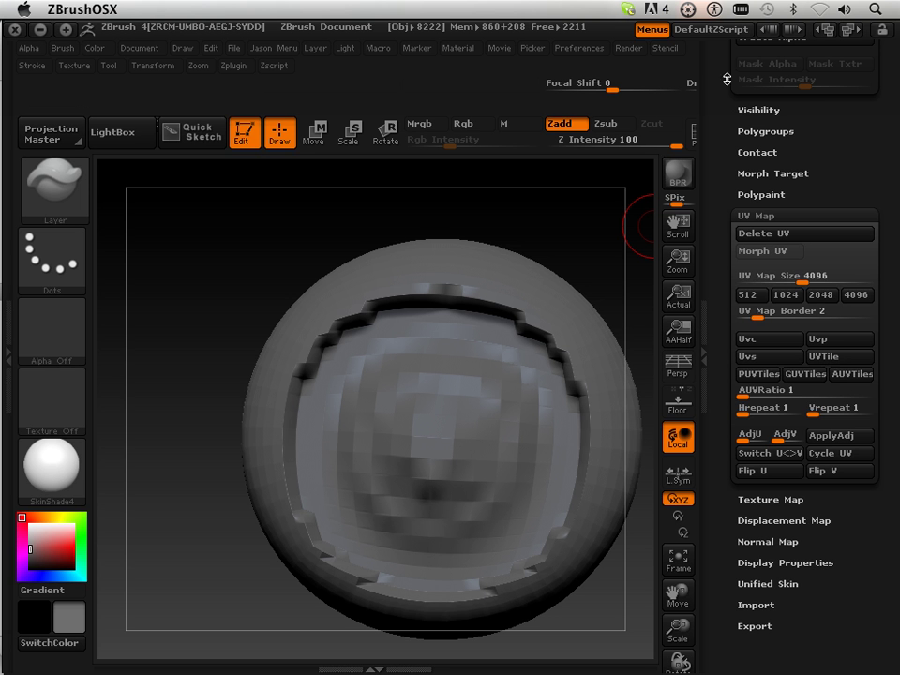
Step: Return the sphere to subdivision level 6 and orient it with a boss on each side and its plain surface facing front
scroll(726, 220, "up", 12)
scroll(726, 220, "up", 15)
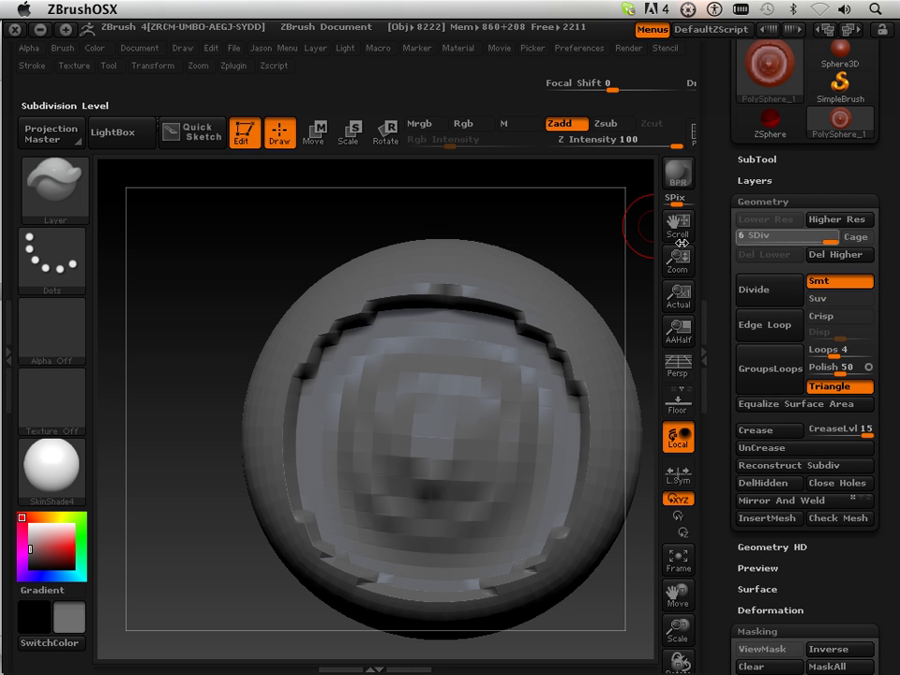
mouse_move(529, 213)
left_mouse_down()
mouse_move(557, 212)
mouse_move(529, 244)
left_mouse_up()
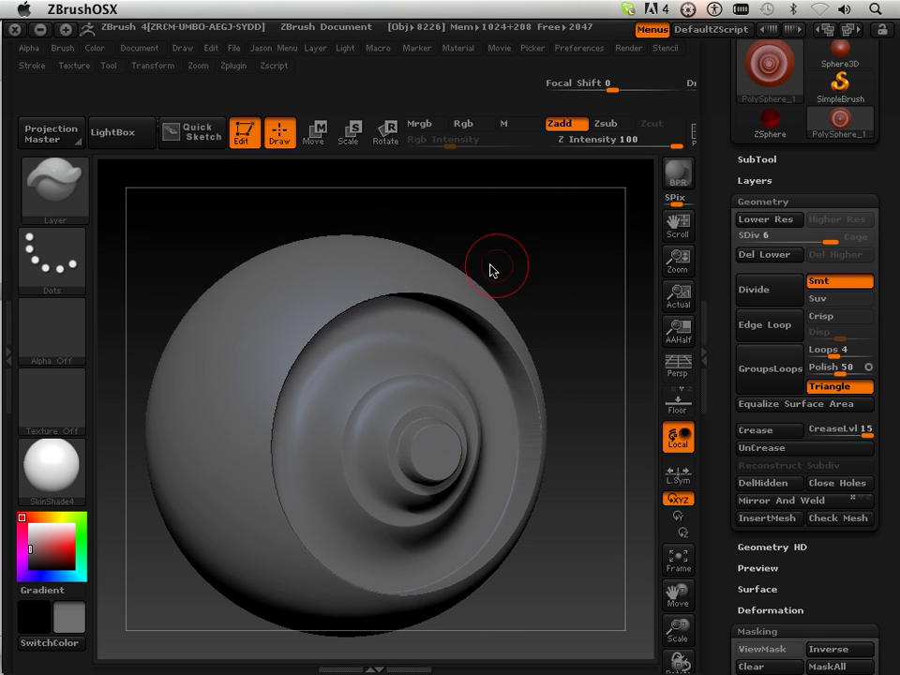
left_click_drag(540, 249, 537, 329)
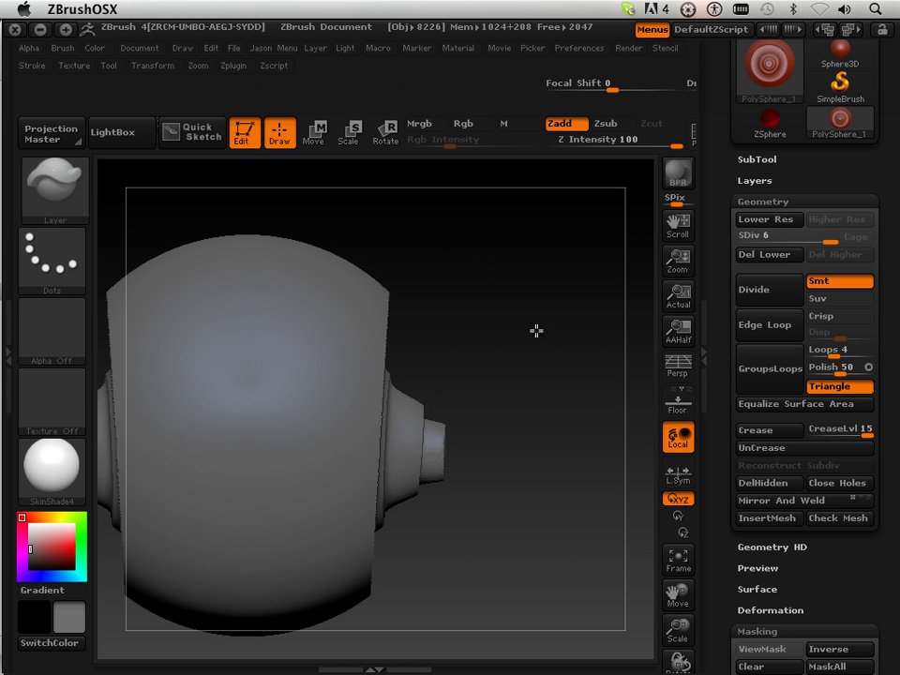
left_click_drag(678, 593, 720, 571)
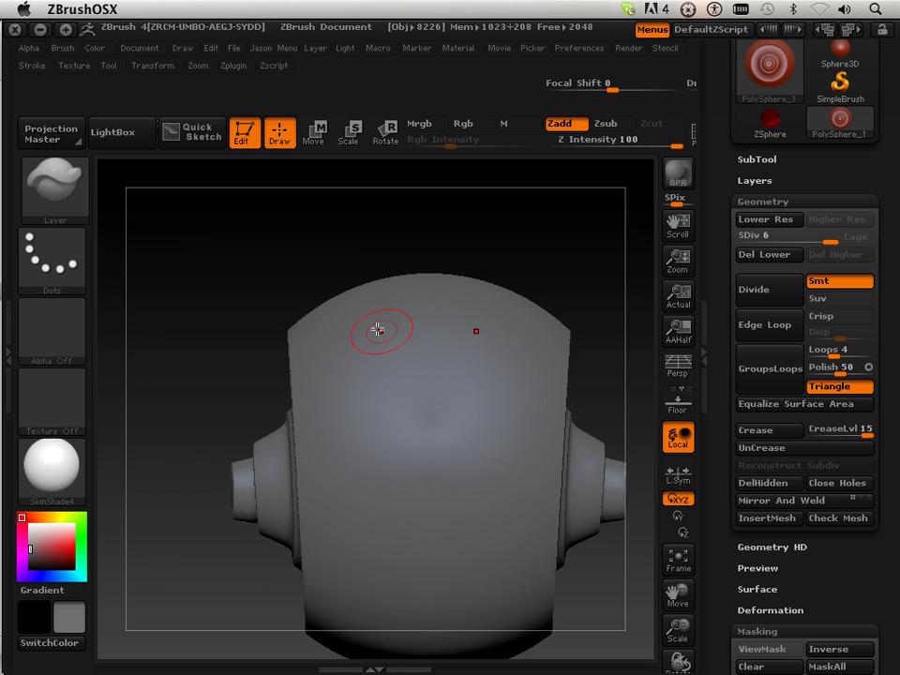
Step: Choose MaskCurve as the active masking brush and dismiss the brush note
left_click(62, 212)
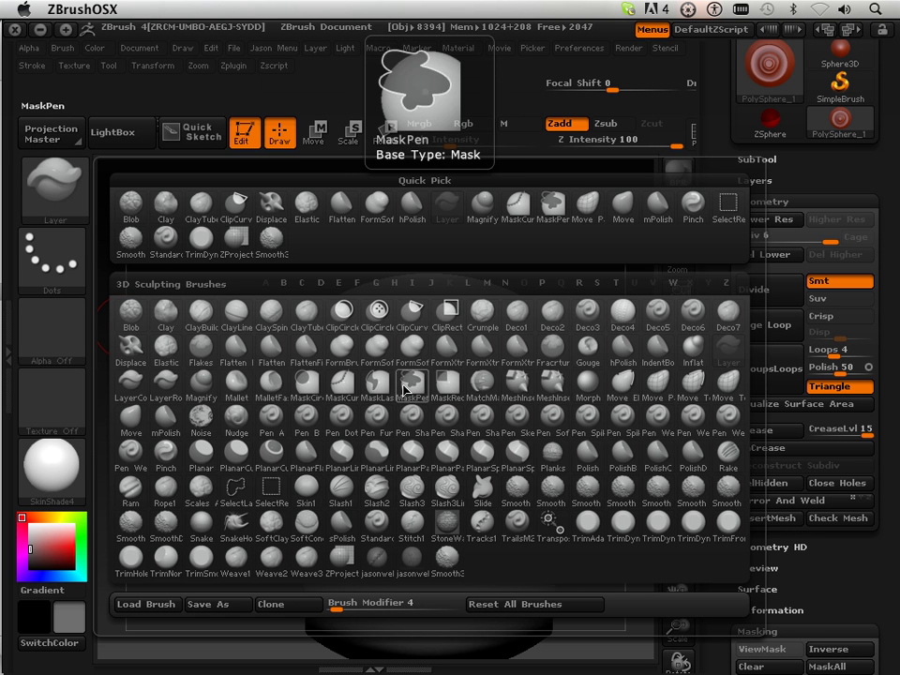
left_click(342, 382)
left_click(277, 423)
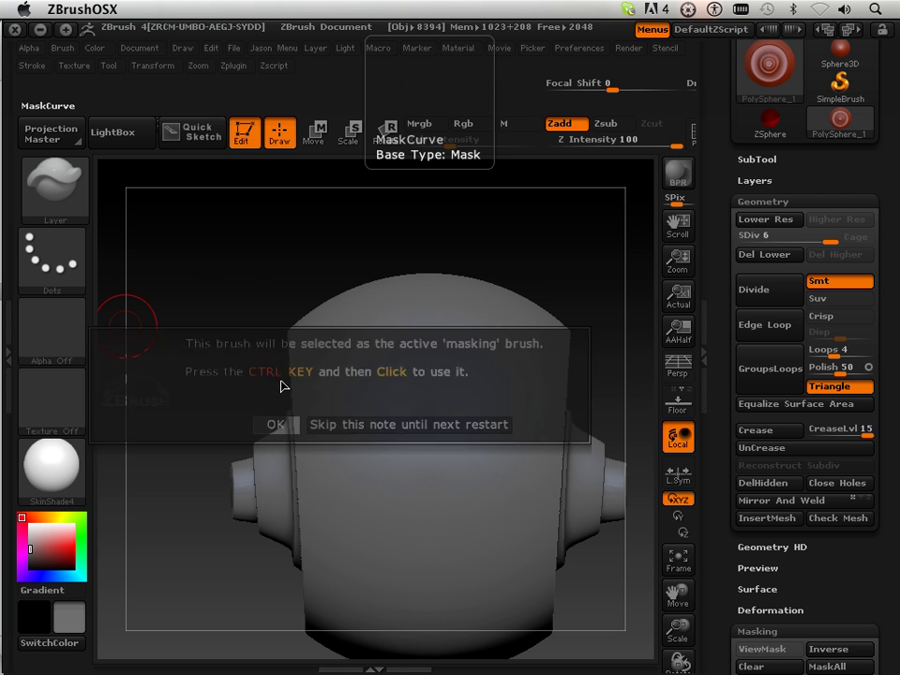
Step: Try a straight horizontal clip across the sphere's top cap, then undo the clip
mouse_move(235, 302)
left_mouse_down("ctrl+shift")
mouse_move(508, 286)
mouse_move(518, 299)
mouse_move(610, 300)
left_mouse_up("ctrl+shift")
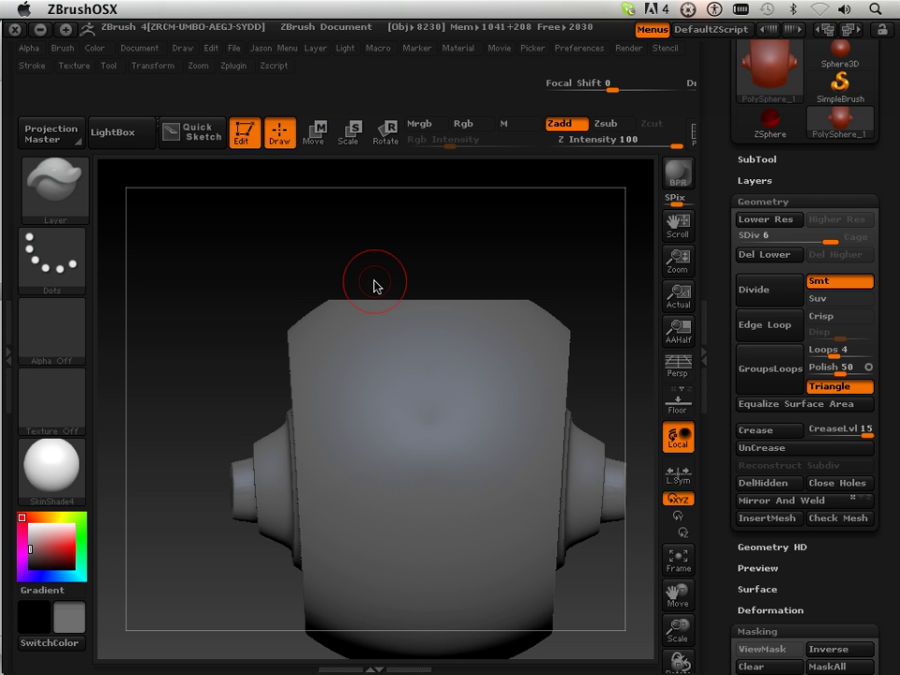
key("ctrl+z")
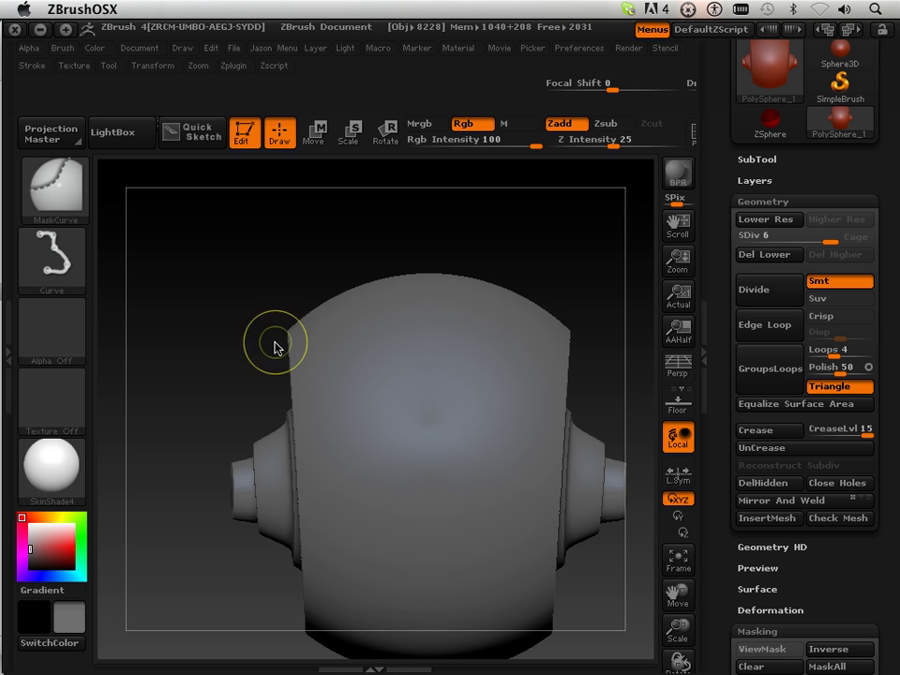
Step: Mask the sphere's top cap with a straight horizontal mask curve and create an alpha from the mask
left_click_drag(296, 298, 584, 298, "ctrl")
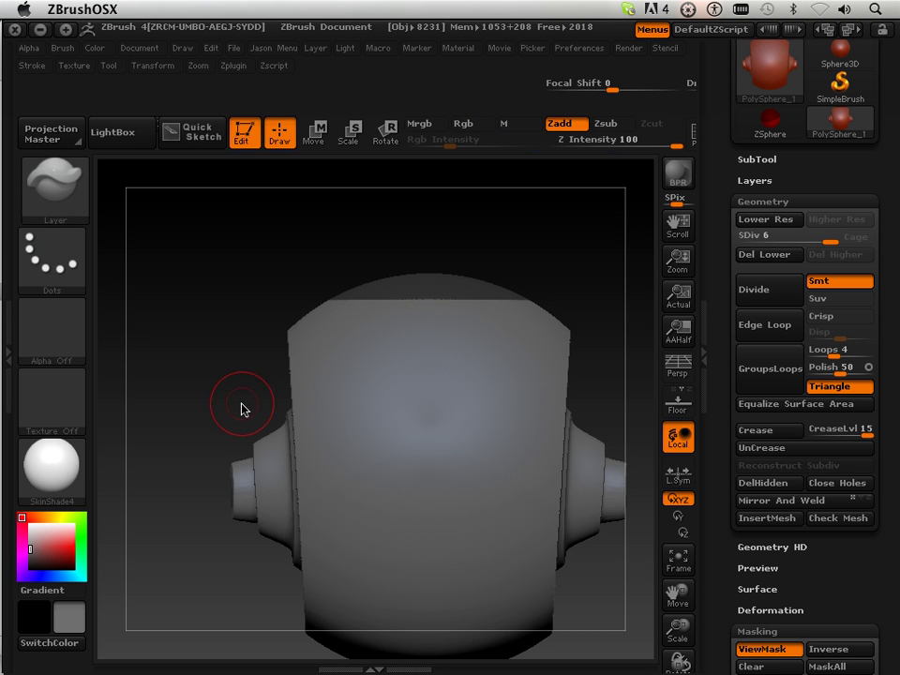
mouse_move(232, 288)
left_mouse_down()
mouse_move(243, 476)
mouse_move(234, 366)
left_mouse_up()
scroll(715, 474, "down", 10)
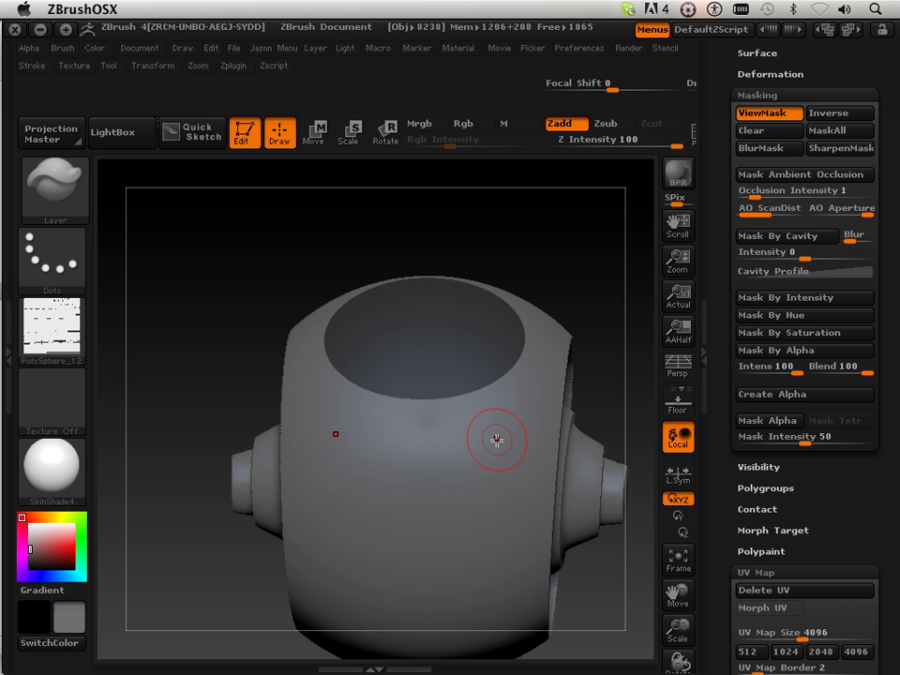
Step: Clear the mask, reapply it using the PolySphere_12 alpha, and inspect the masked circle up close
left_click(752, 130)
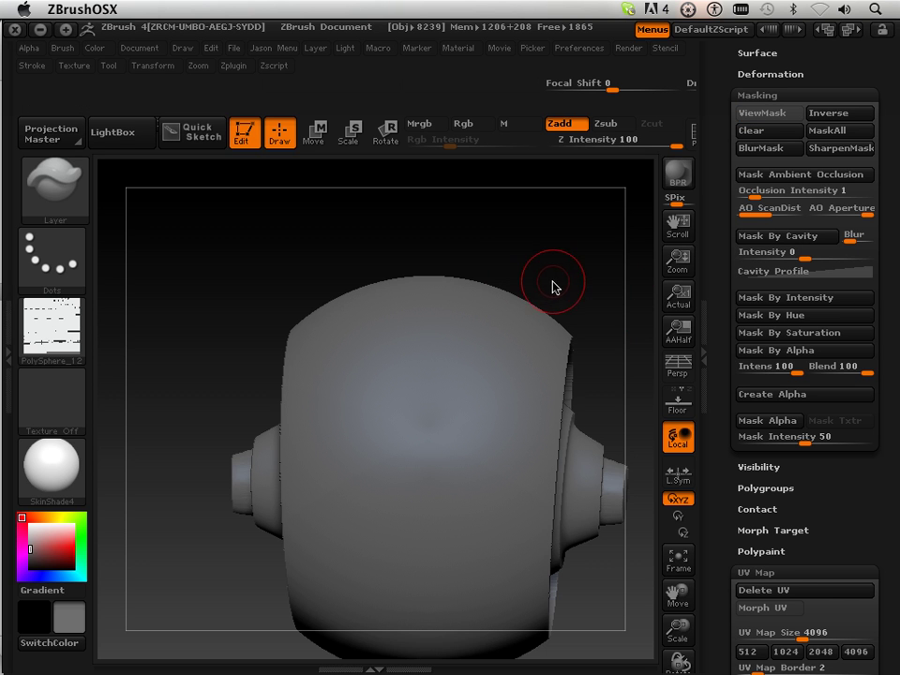
left_click(771, 353)
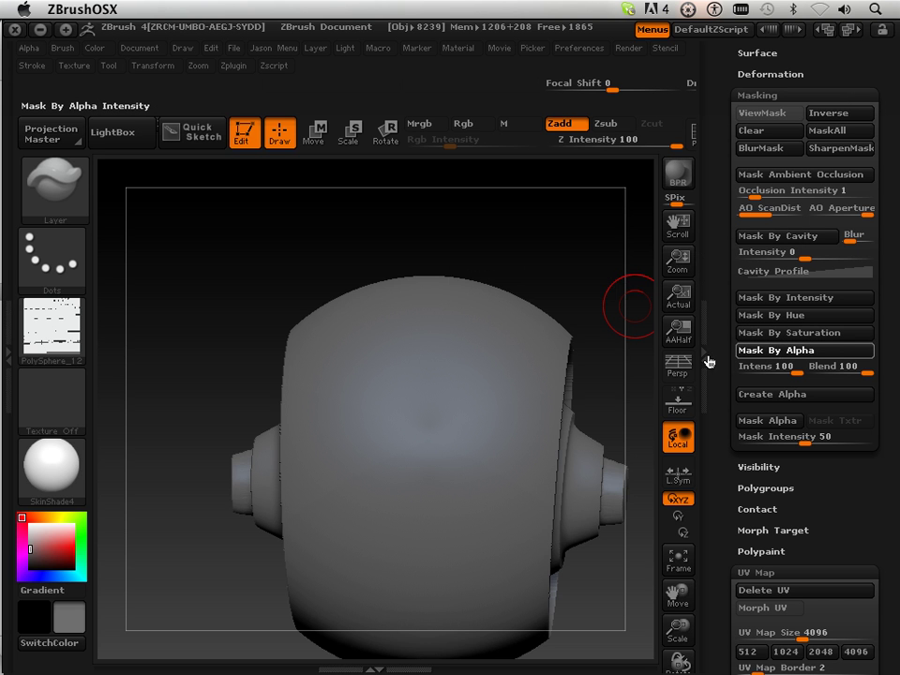
mouse_move(555, 252)
left_mouse_down()
mouse_move(557, 293)
mouse_move(588, 378)
left_mouse_up()
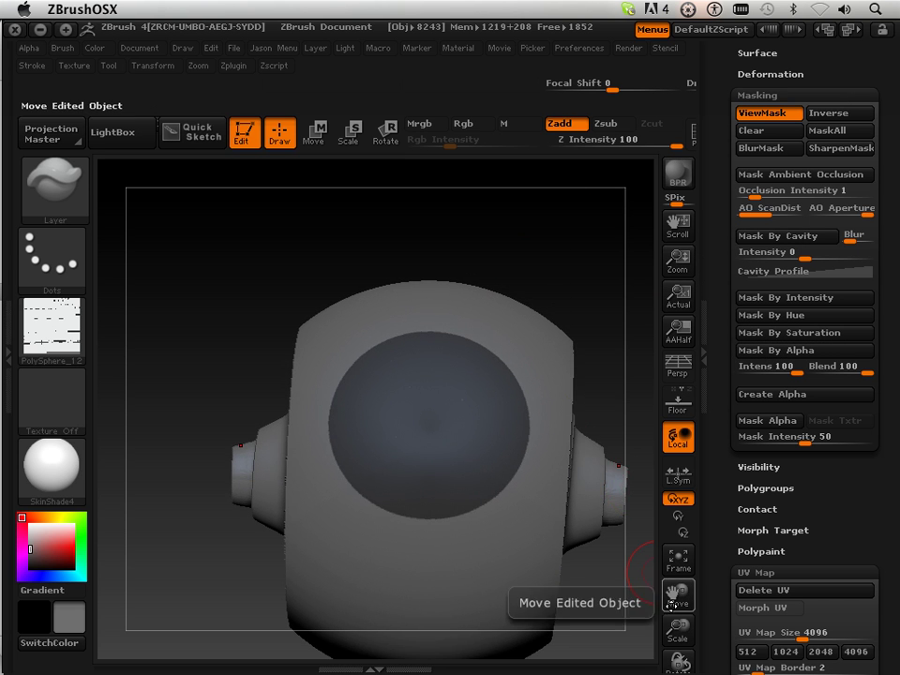
left_click_drag(677, 628, 623, 647)
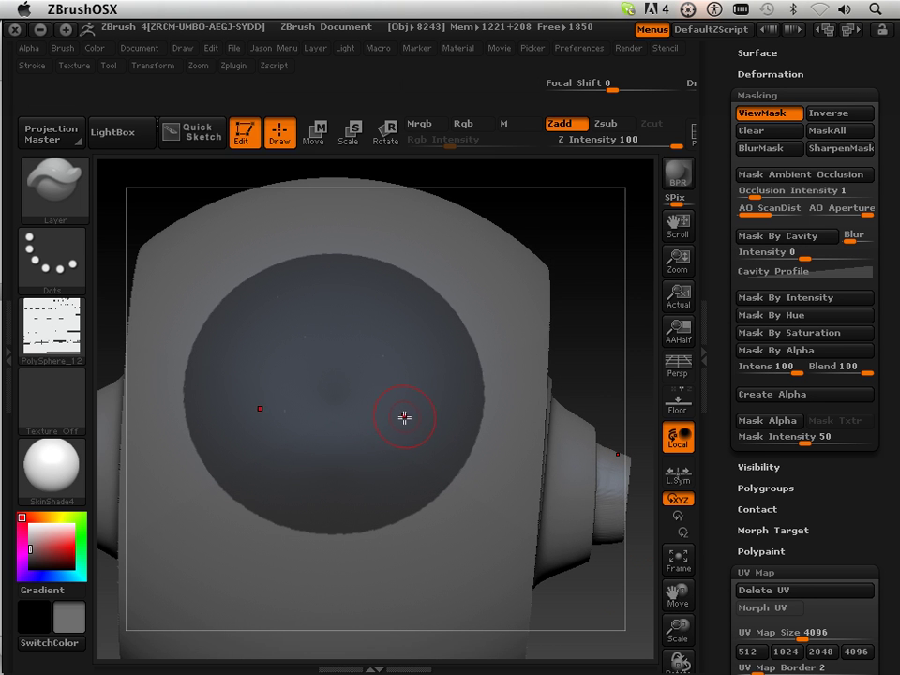
Step: Invert the mask and sculpt raised strokes inside the unmasked circle with the Standard brush
left_click(826, 114)
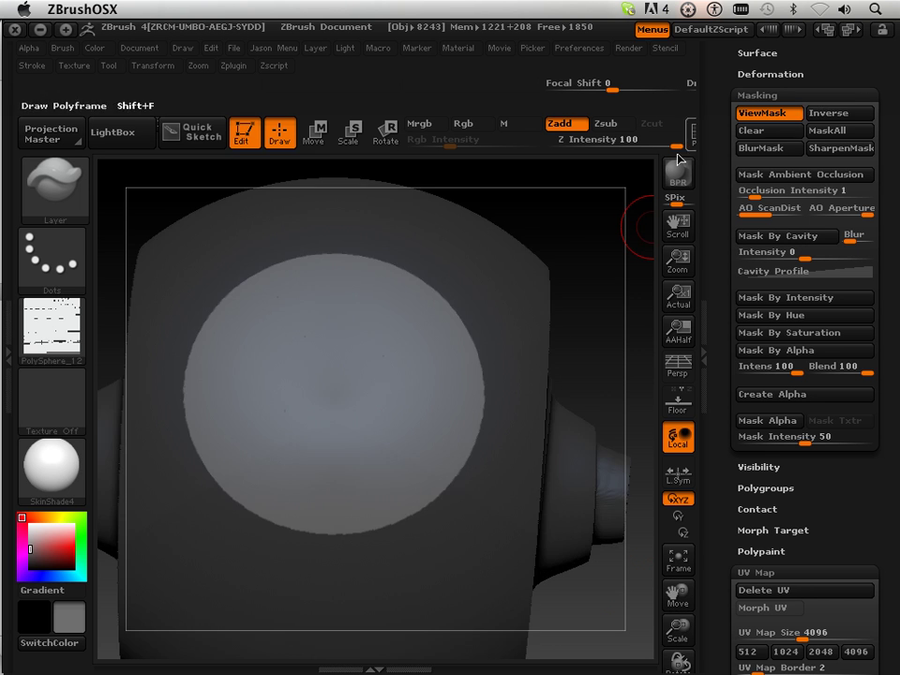
left_click(56, 187)
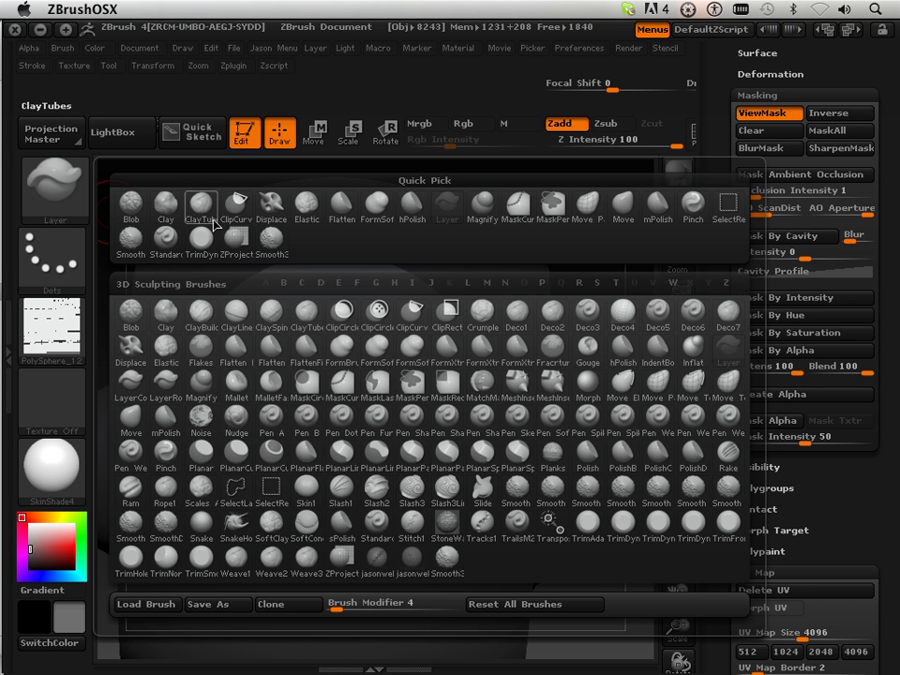
left_click(166, 246)
mouse_move(359, 319)
left_mouse_down()
mouse_move(329, 312)
mouse_move(304, 321)
mouse_move(322, 331)
mouse_move(320, 360)
mouse_move(371, 343)
mouse_move(379, 382)
mouse_move(390, 352)
mouse_move(387, 413)
mouse_move(356, 448)
mouse_move(323, 450)
mouse_move(293, 431)
mouse_move(295, 407)
mouse_move(271, 410)
mouse_move(314, 434)
mouse_move(355, 392)
mouse_move(390, 377)
mouse_move(393, 329)
mouse_move(315, 331)
mouse_move(348, 322)
mouse_move(400, 377)
mouse_move(349, 348)
mouse_move(287, 436)
left_mouse_up()
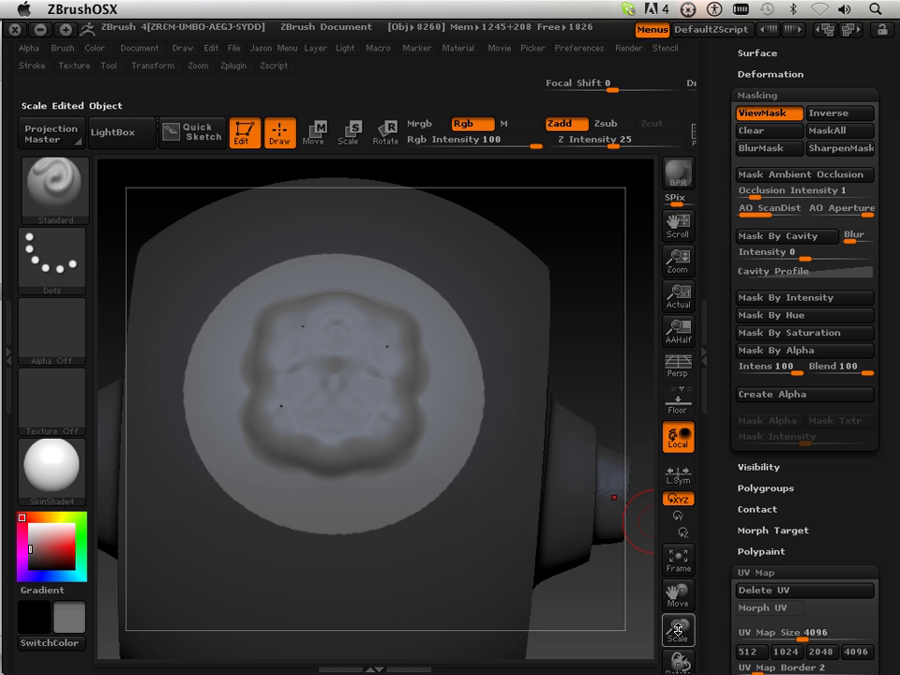
Step: Smooth over the three small dark specks in the sculpted area and review the whole circle
left_click_drag(677, 627, 671, 671)
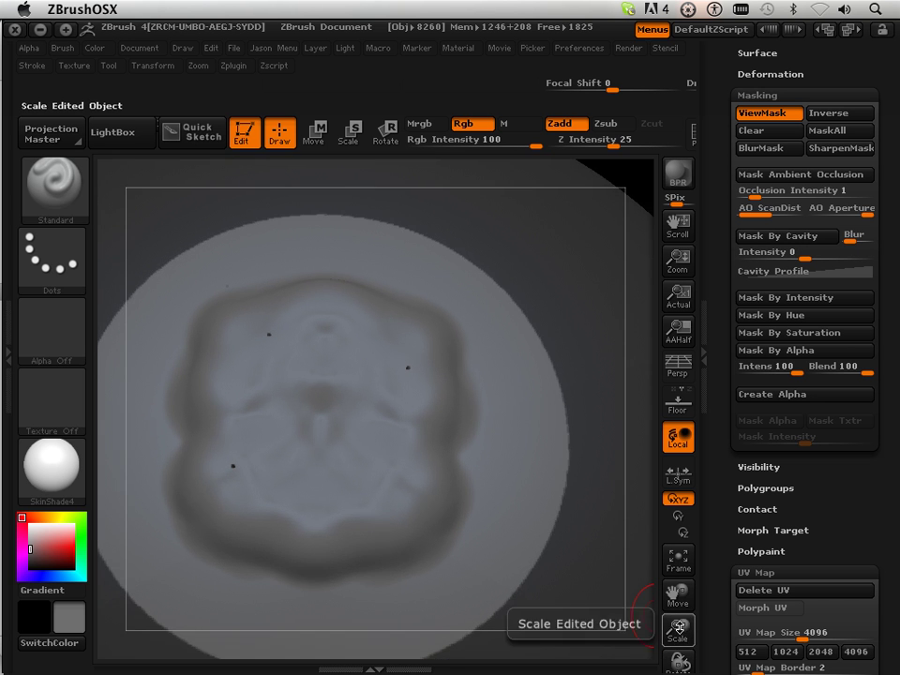
left_click_drag(677, 627, 675, 661)
left_click(446, 407, "shift")
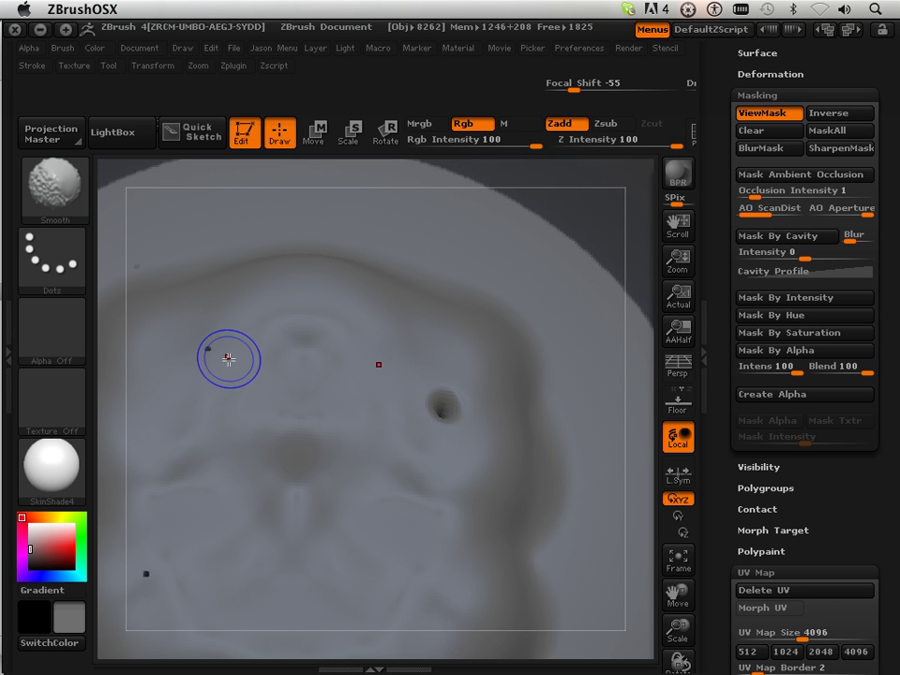
left_click(208, 348, "shift")
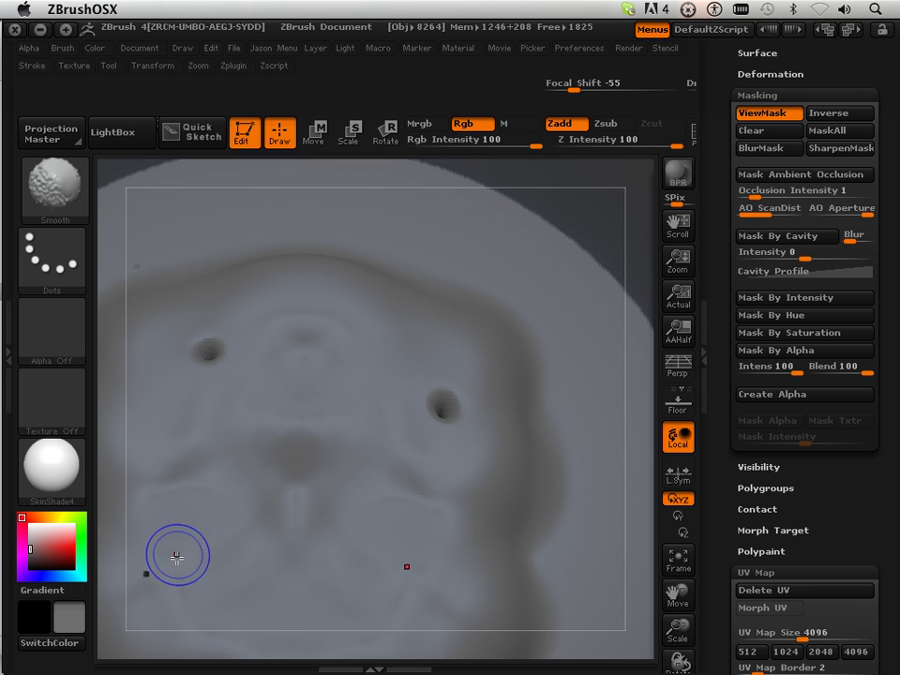
left_click(150, 574, "shift")
left_click(148, 576, "shift")
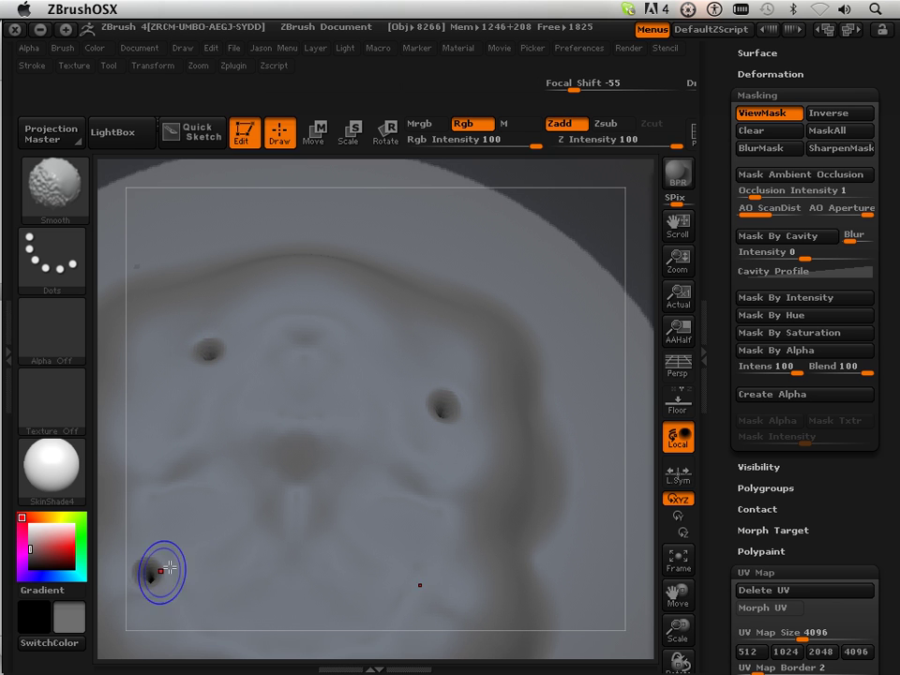
left_click(679, 563)
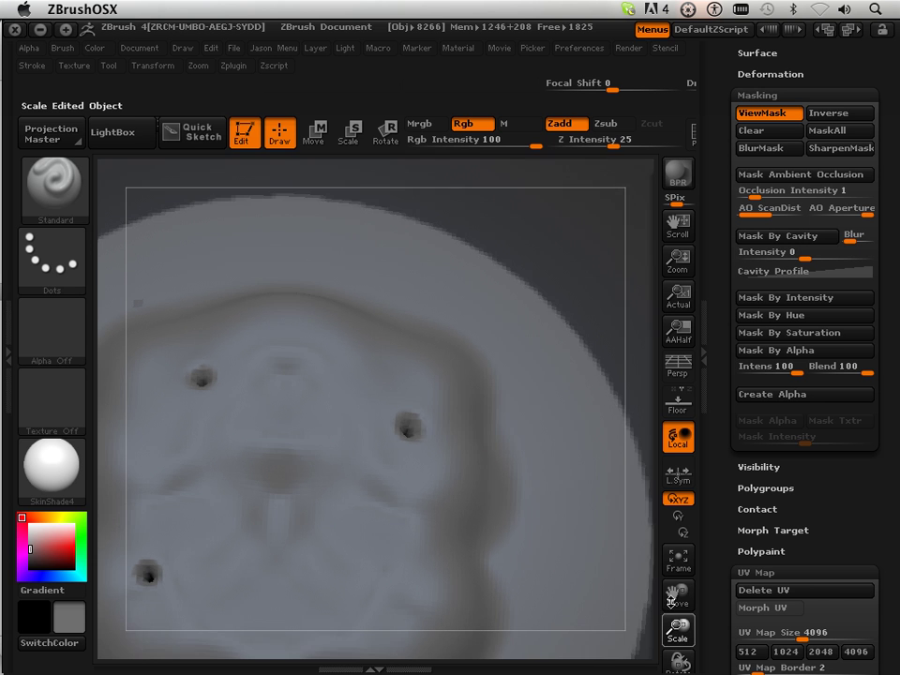
left_click_drag(681, 595, 647, 524)
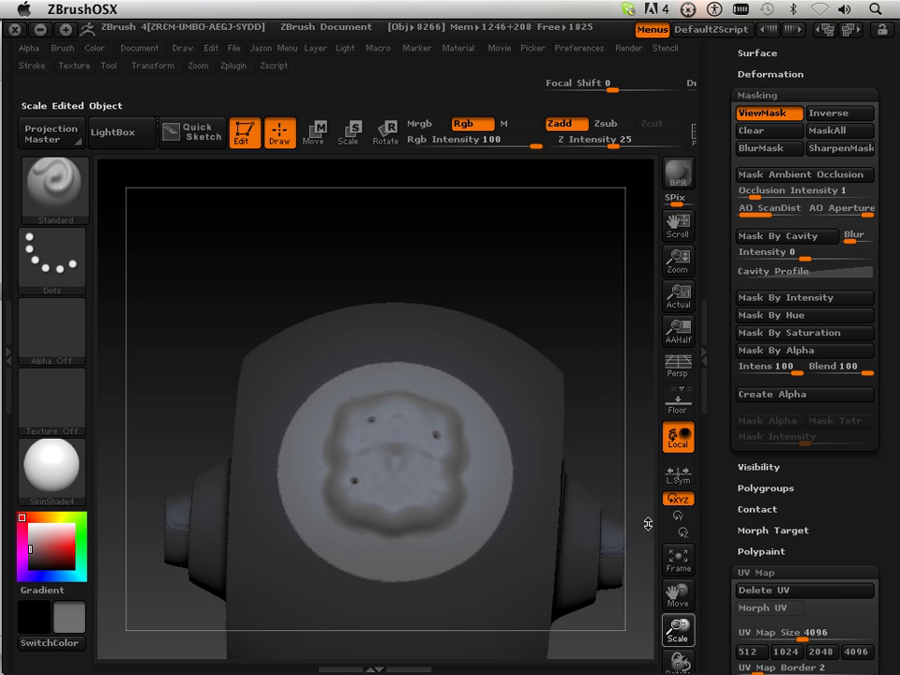
left_click_drag(591, 327, 585, 364)
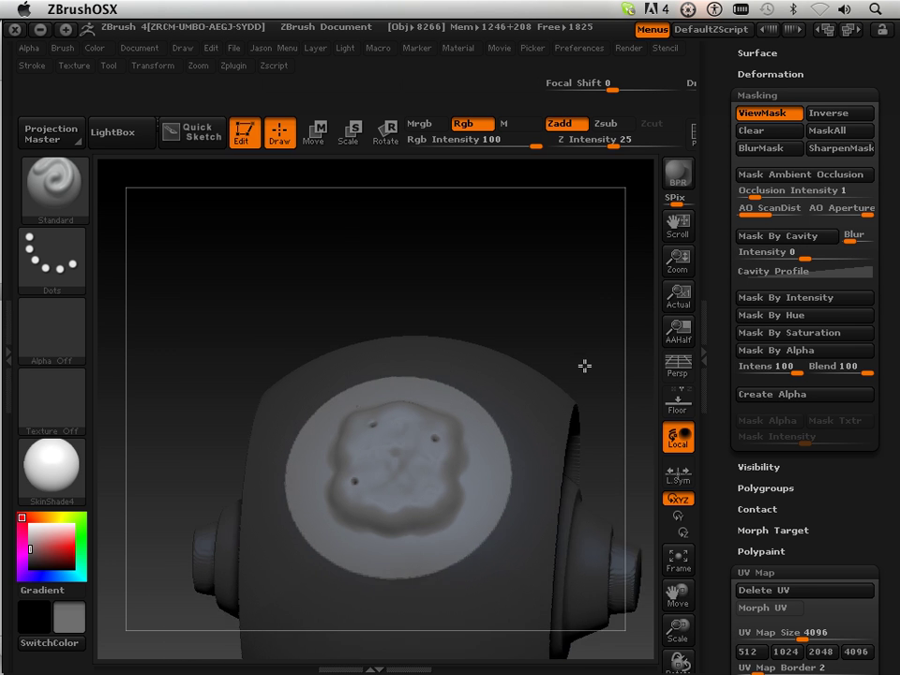